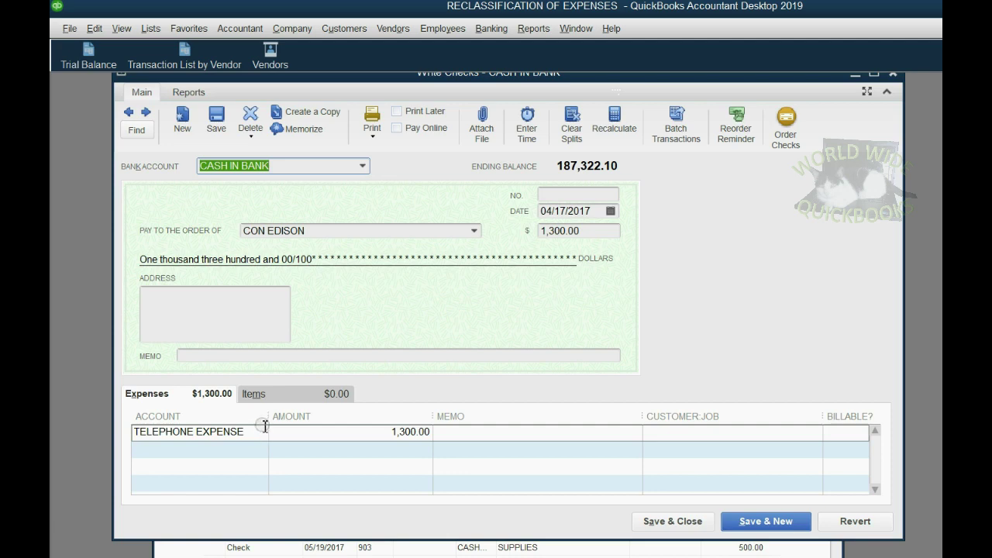
# Change the expense account on the 1,300.00 CON EDISON check to ELECTRIC EXPENSE and record the changed transaction
pyautogui.click(261, 432)
pyautogui.click(262, 433)
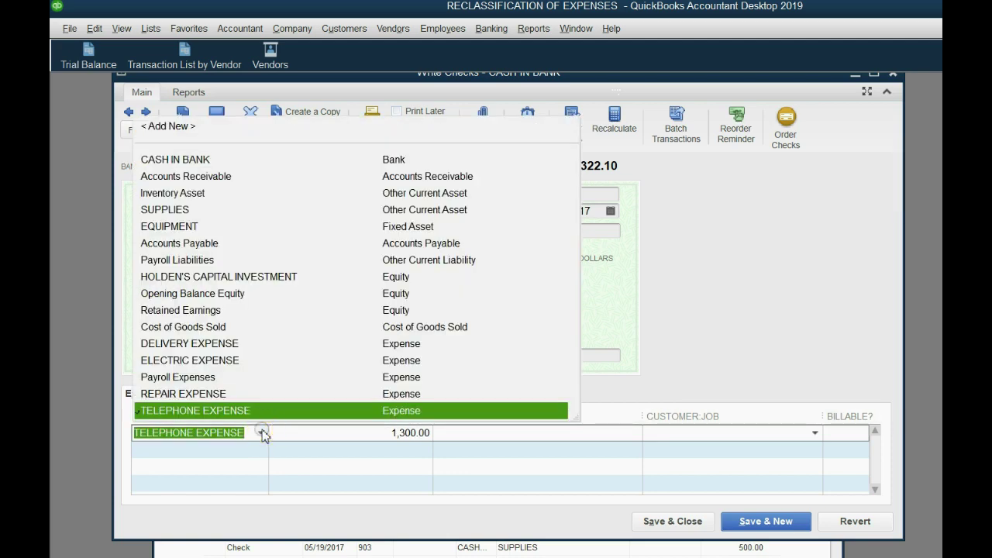
pyautogui.click(245, 360)
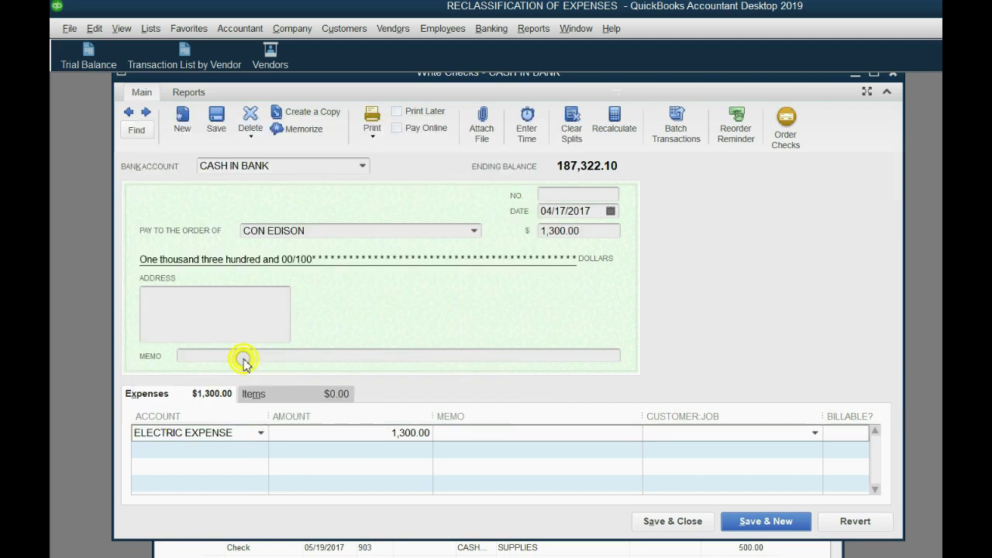
pyautogui.click(658, 520)
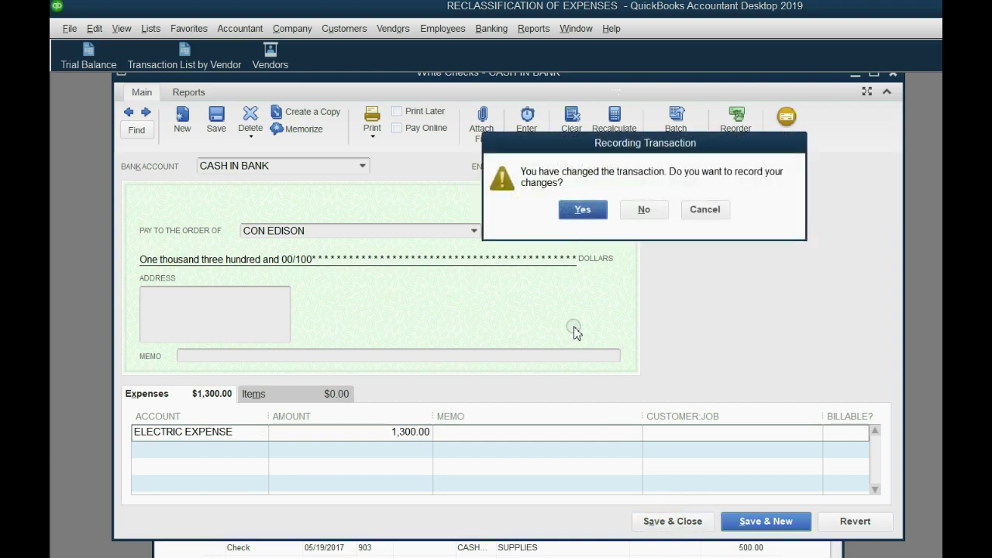
pyautogui.click(582, 211)
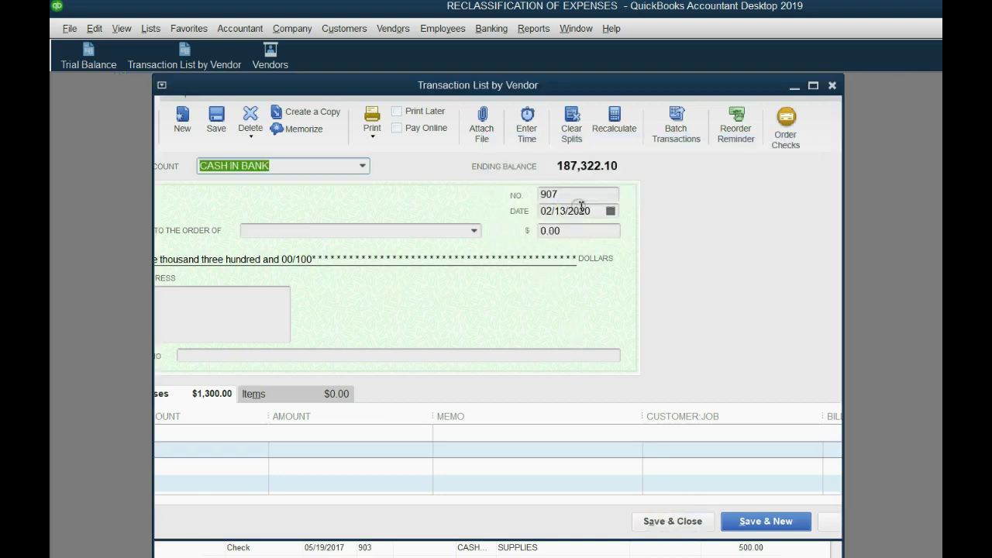
# Find the VERIZON checks in the vendor transaction list and open the 02/10/2017 check posted to ELECTRIC EXPENSE
pyautogui.scroll(-10, 591, 316)
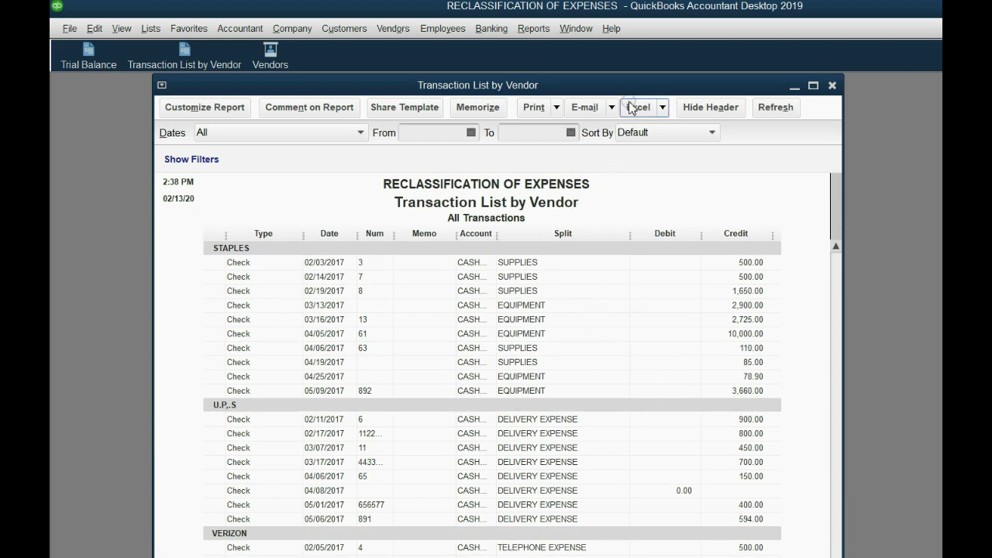
pyautogui.moveTo(631, 89); pyautogui.dragTo(603, 77)
pyautogui.moveTo(786, 502); pyautogui.dragTo(785, 554)
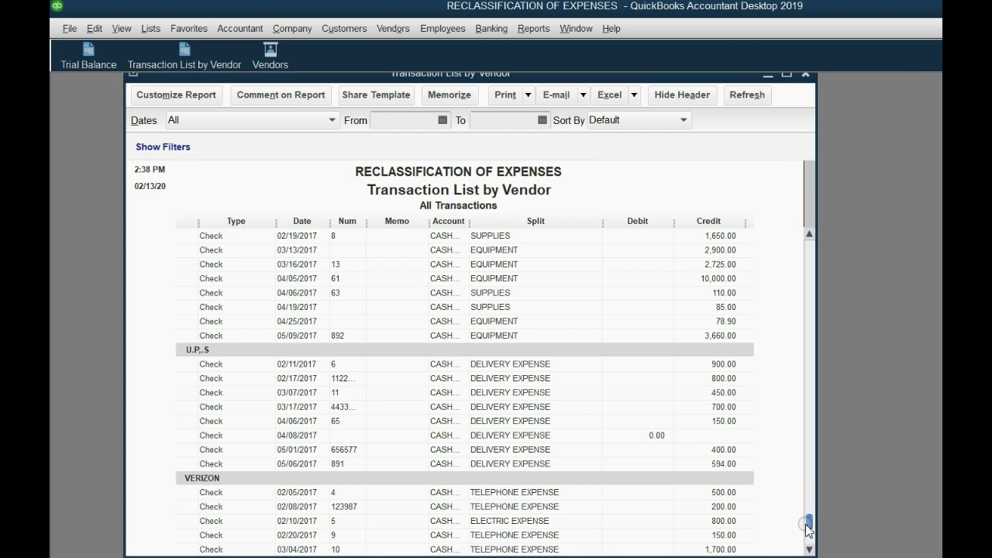
pyautogui.scroll(-1, 810, 532)
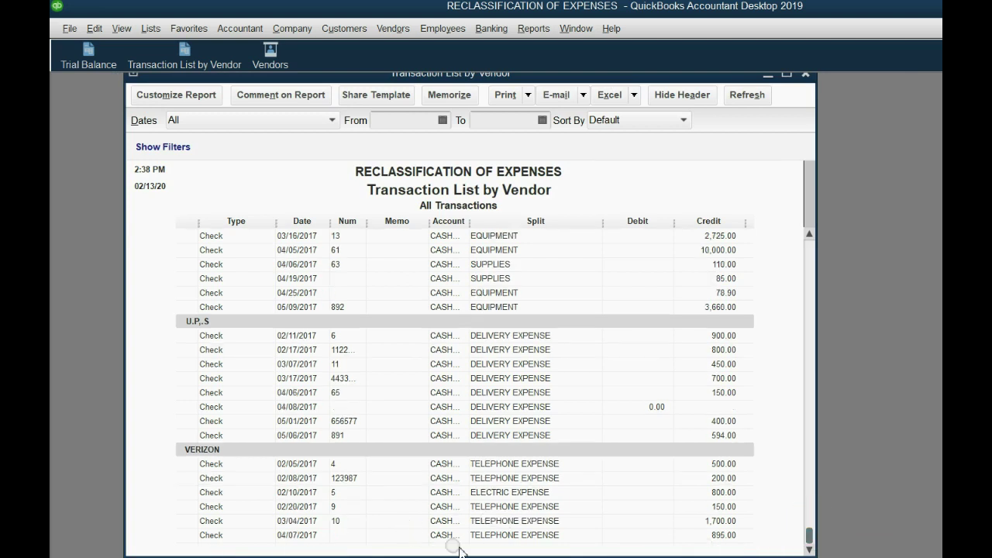
pyautogui.click(513, 465)
pyautogui.click(506, 493)
pyautogui.doubleClick(505, 493)
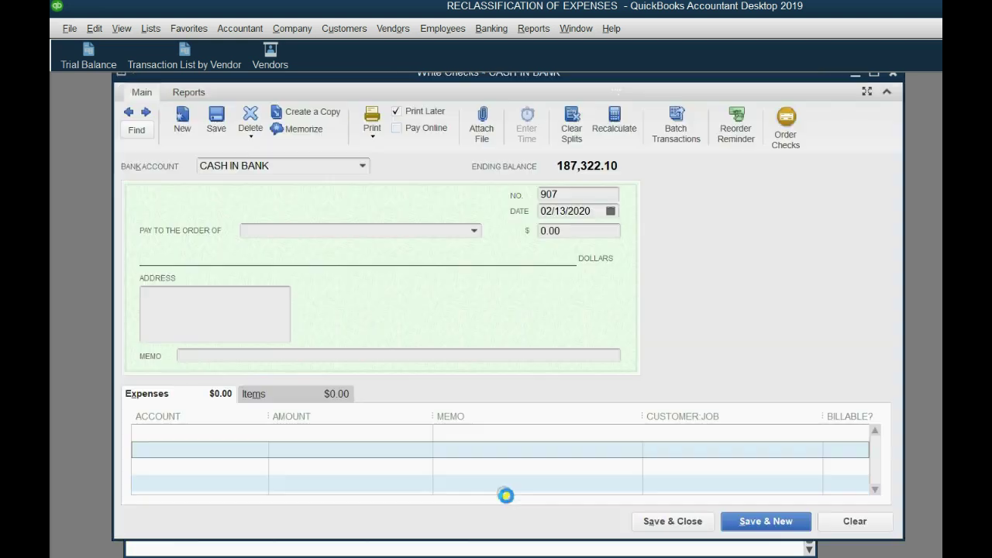
# Change the expense account on the 800.00 VERIZON check to TELEPHONE EXPENSE and record the changed transaction
pyautogui.click(270, 433)
pyautogui.click(261, 433)
pyautogui.click(254, 409)
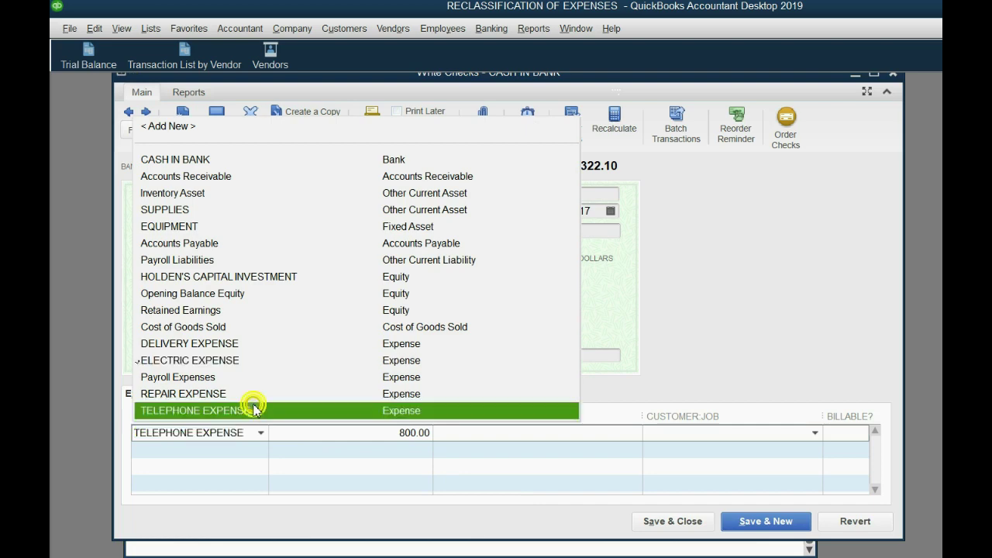
pyautogui.click(670, 521)
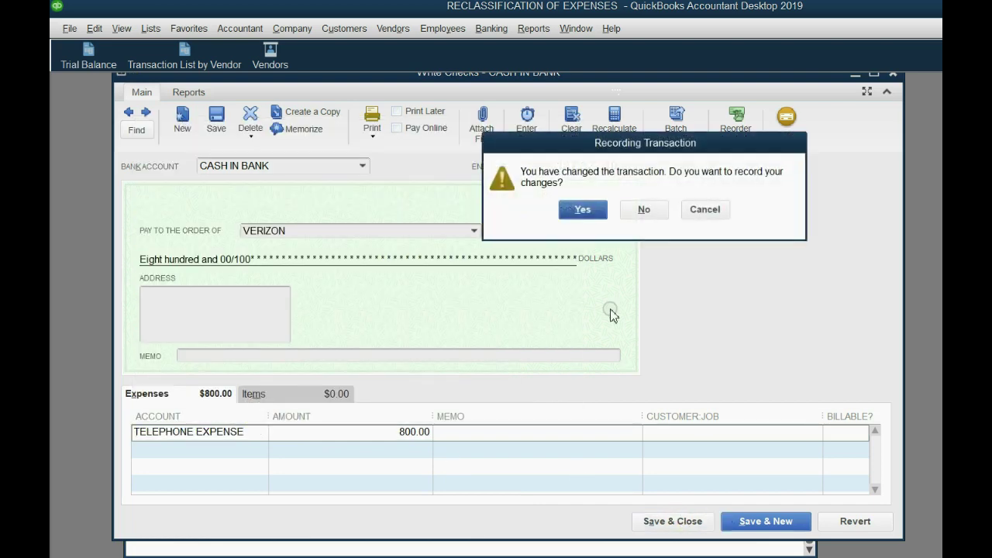
pyautogui.click(582, 209)
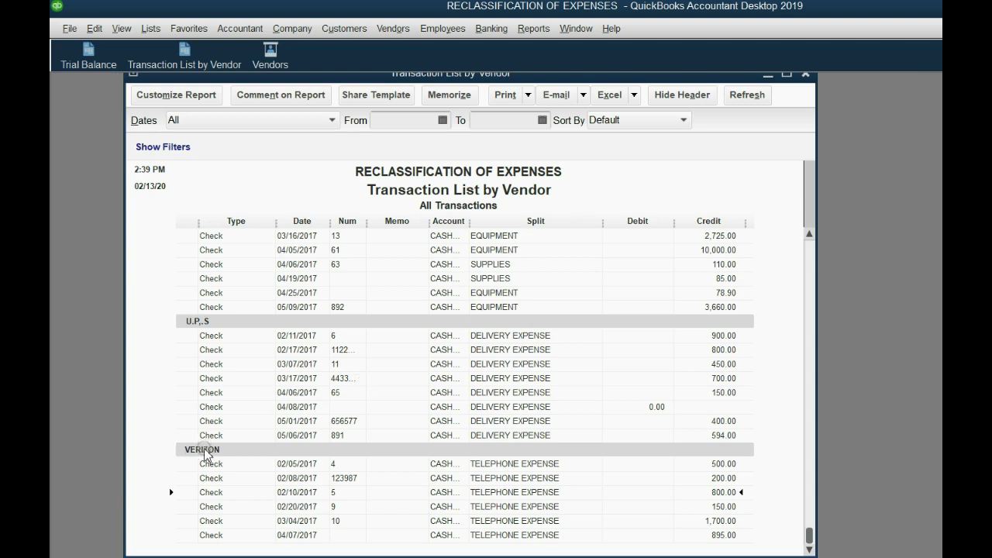
pyautogui.click(547, 463)
pyautogui.click(548, 476)
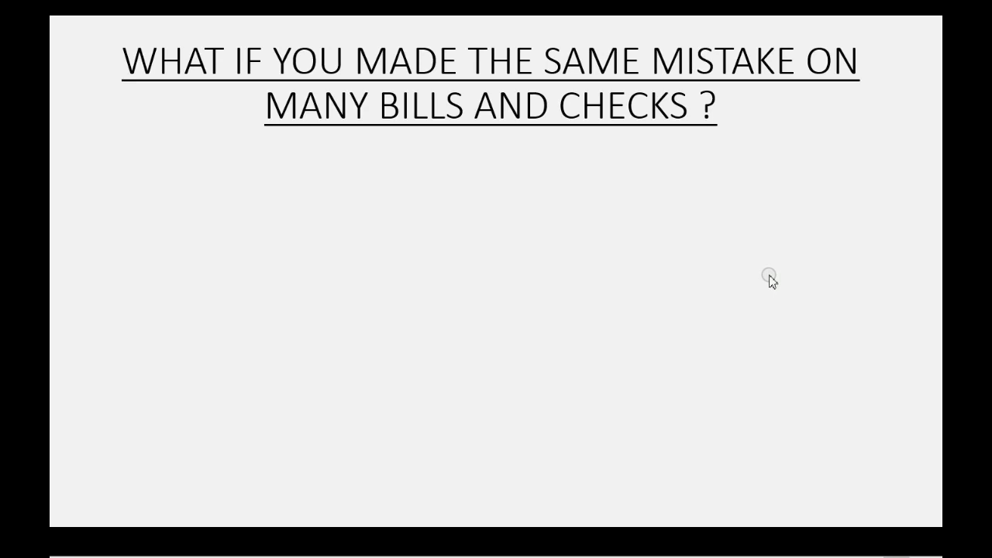
pyautogui.press('Right')
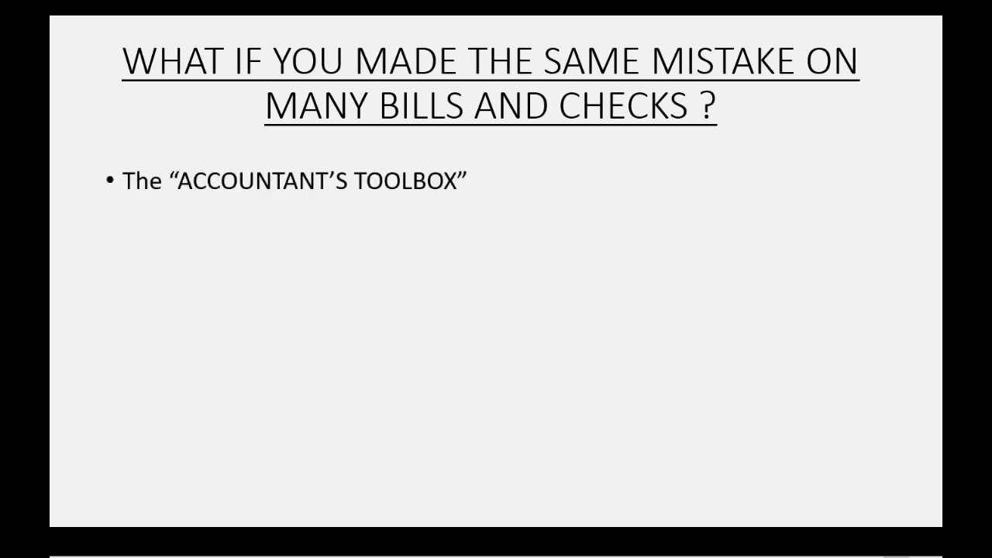
pyautogui.press('Right')
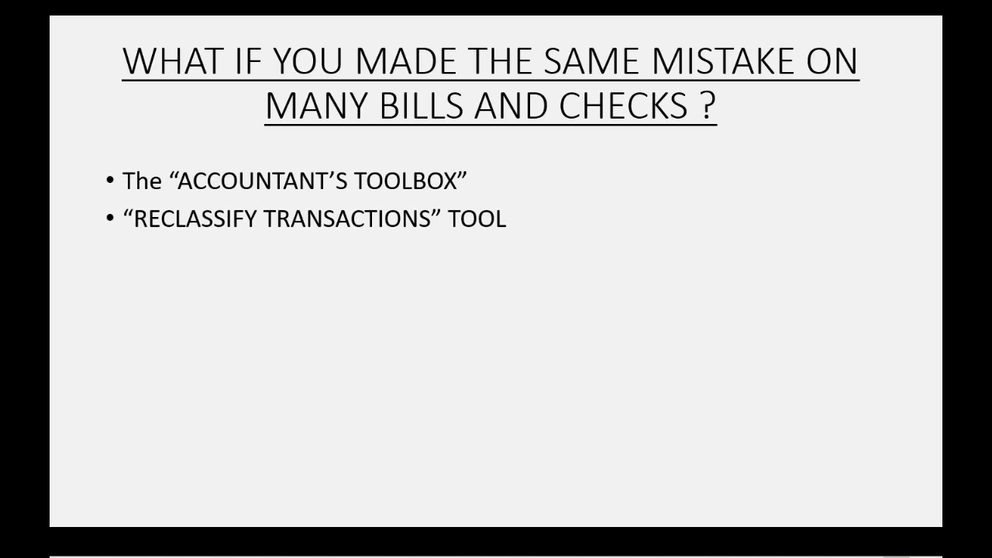
pyautogui.press('Right')
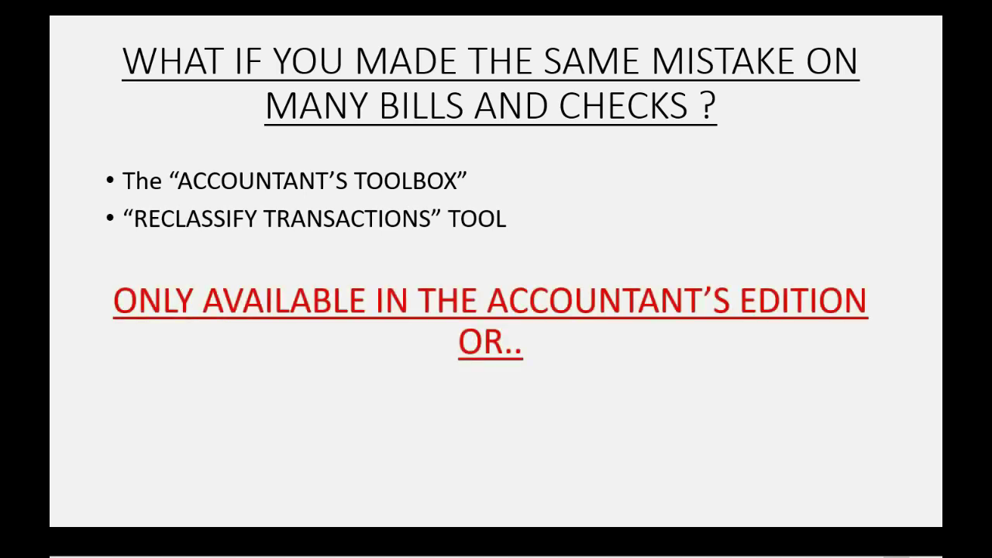
pyautogui.press('Right')
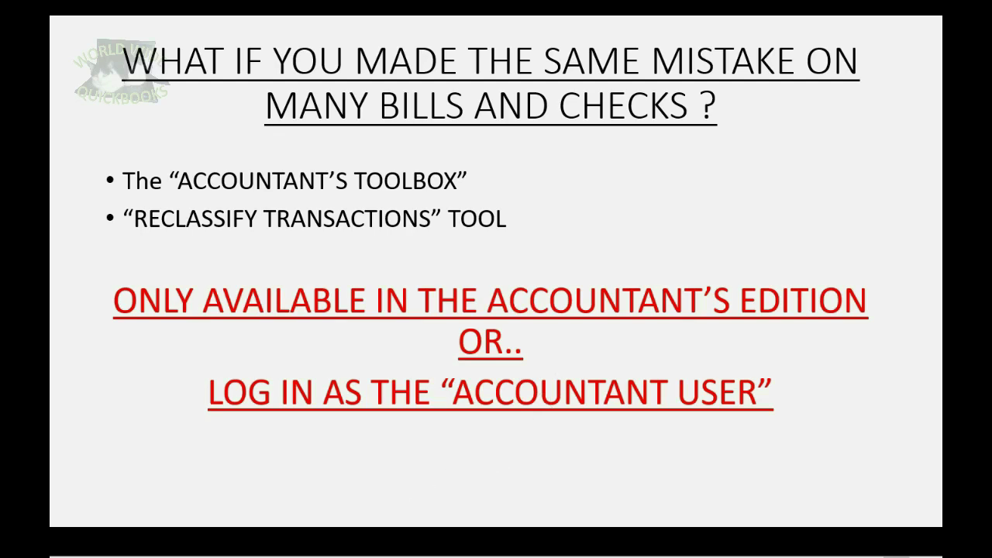
pyautogui.moveTo(293, 555)
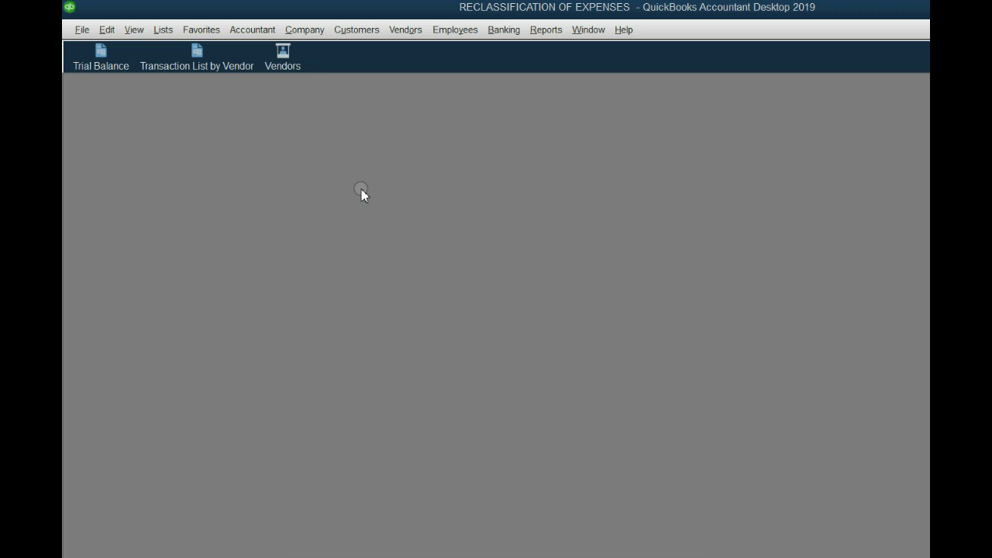
# Open the Trial Balance, drill down into the SUPPLIES balance, and widen the Name column to show full vendor names
pyautogui.click(103, 62)
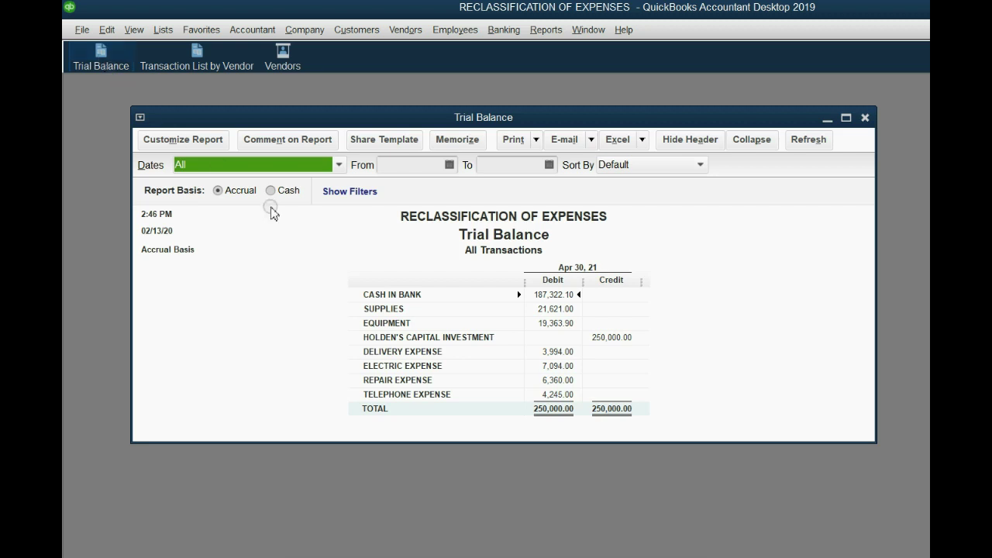
pyautogui.doubleClick(549, 312)
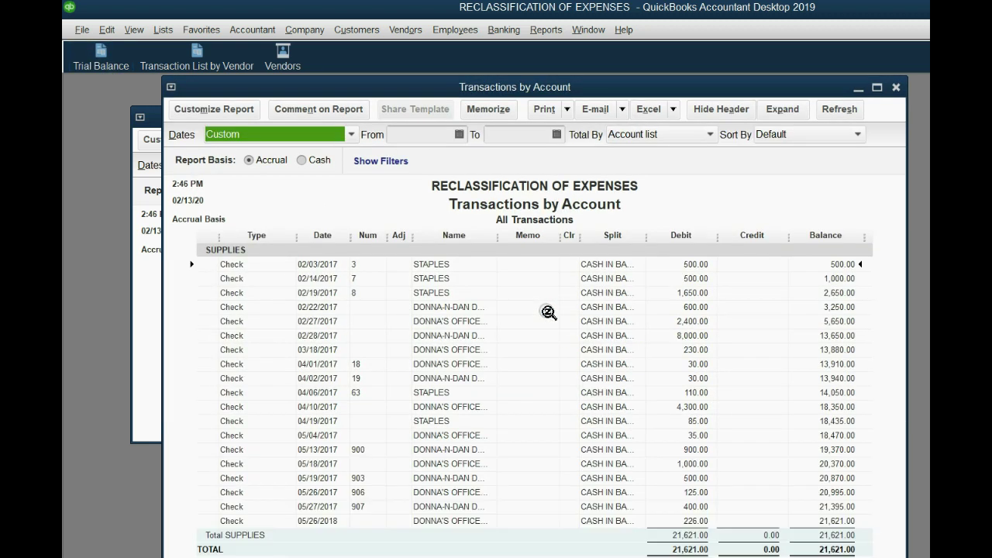
pyautogui.moveTo(498, 235); pyautogui.dragTo(567, 236)
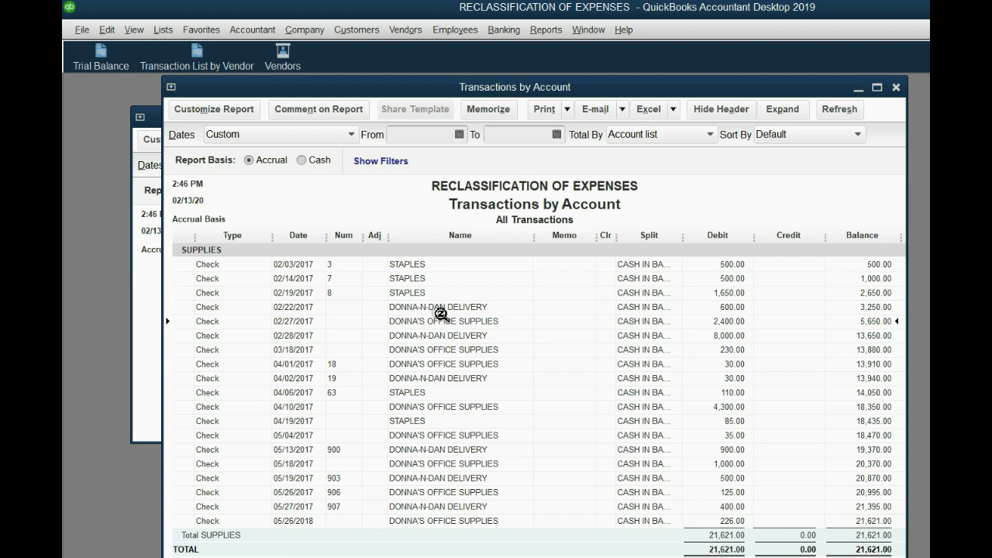
# Compare the DONNA'S OFFICE SUPPLIES and DONNA-N-DAN DELIVERY checks posted to SUPPLIES, then close the transactions report
pyautogui.click(441, 320)
pyautogui.click(444, 309)
pyautogui.click(439, 321)
pyautogui.click(442, 308)
pyautogui.click(443, 338)
pyautogui.click(896, 87)
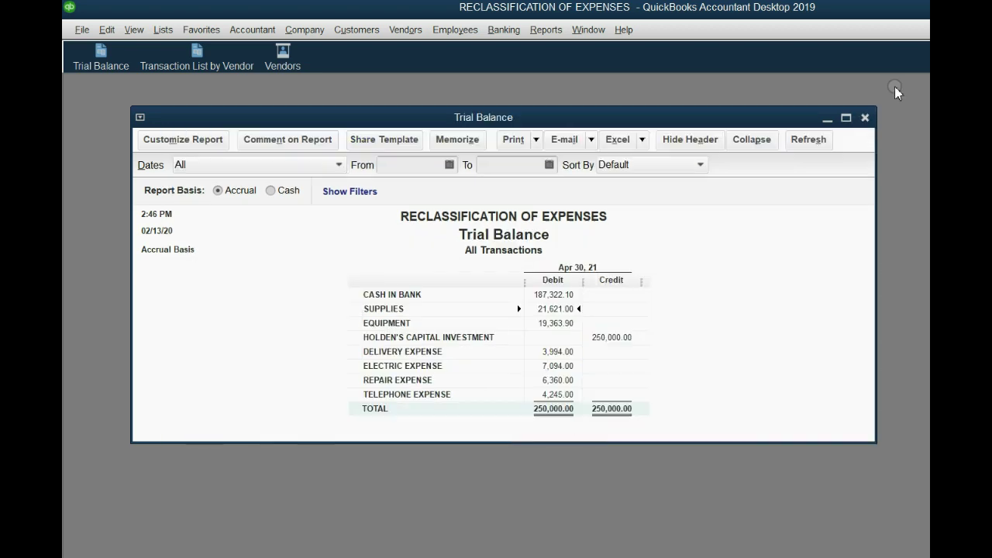
# Drill down into the DELIVERY EXPENSE balance, review which vendors its checks were paid to, and close the report
pyautogui.doubleClick(560, 352)
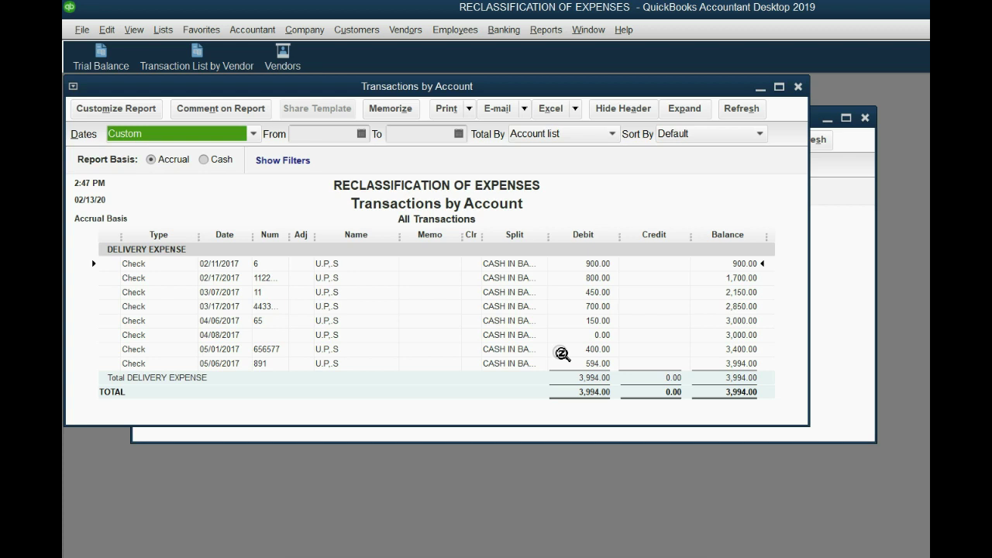
pyautogui.click(333, 278)
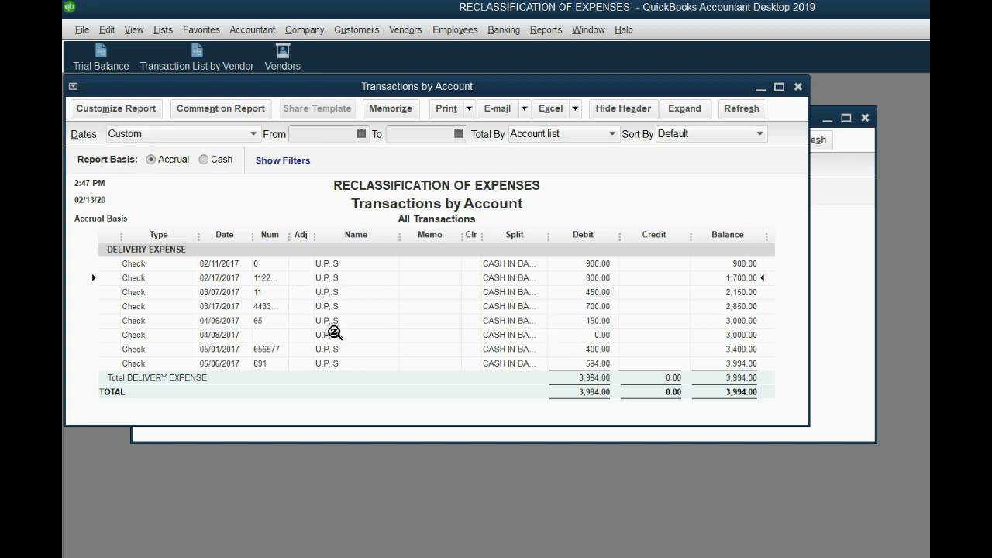
pyautogui.click(334, 333)
pyautogui.click(341, 361)
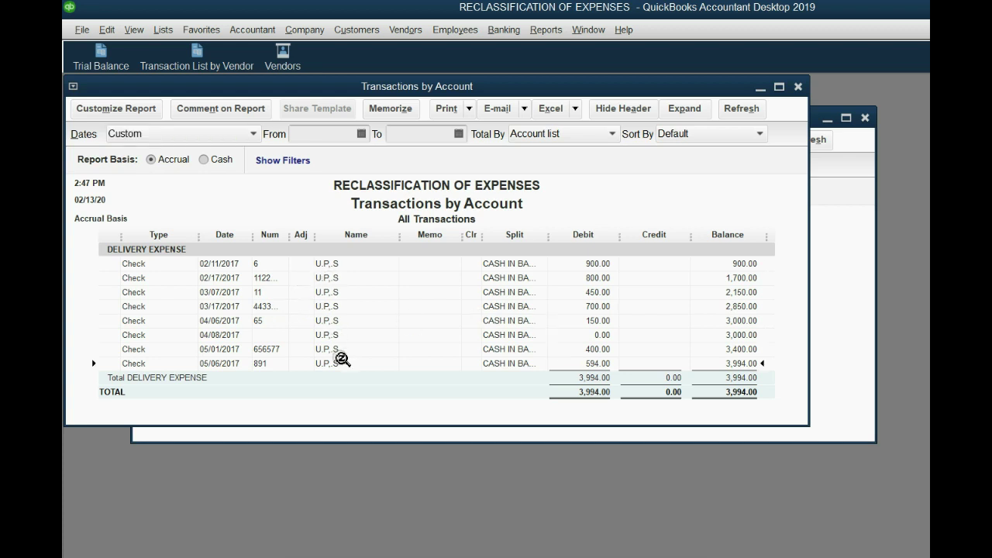
pyautogui.click(797, 86)
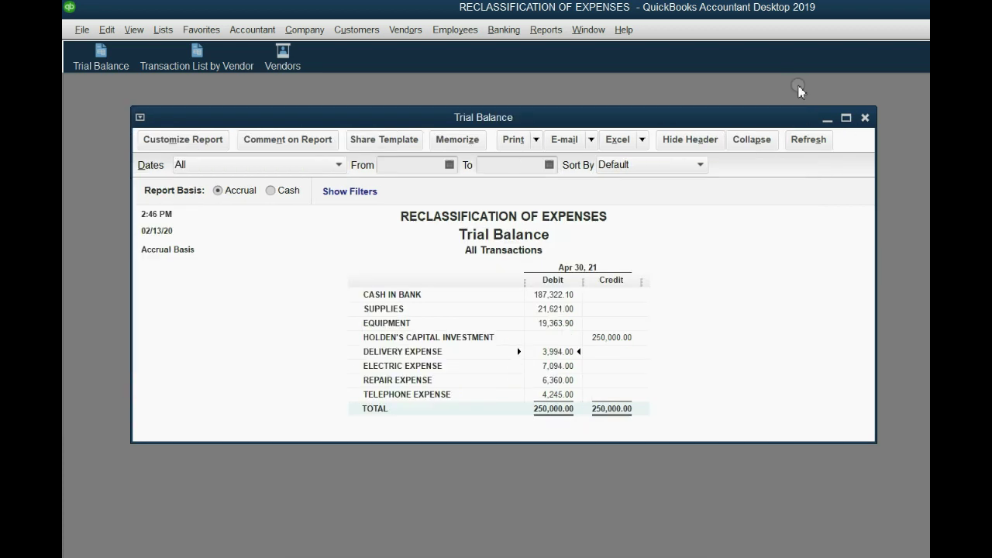
# Reopen the SUPPLIES transactions from the Trial Balance with a wider Name column and review the vendors listed
pyautogui.doubleClick(555, 309)
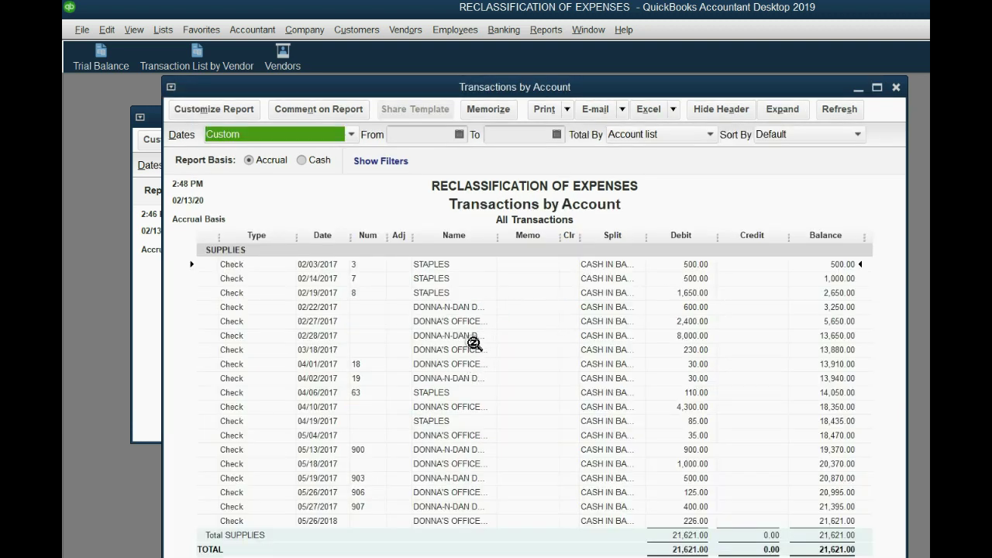
pyautogui.moveTo(496, 236); pyautogui.dragTo(576, 238)
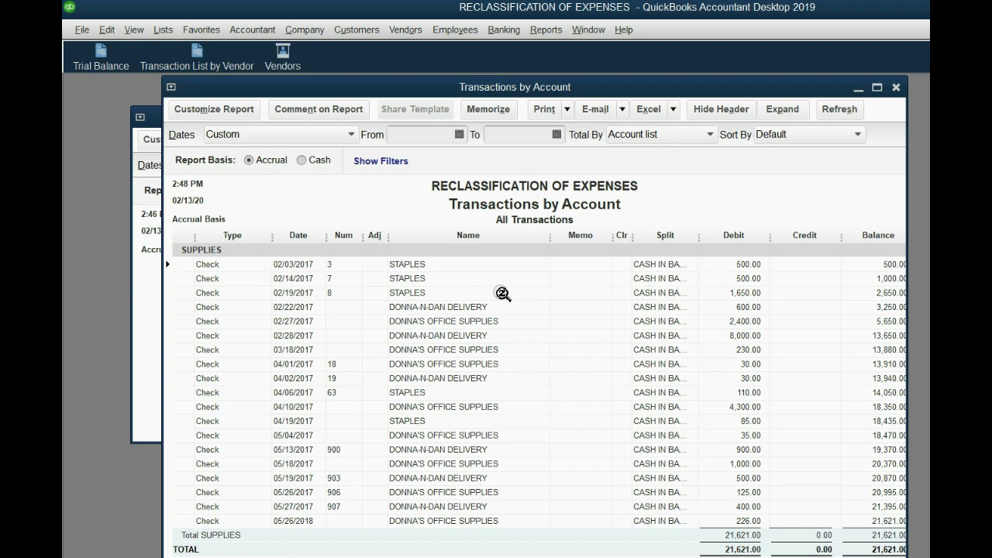
pyautogui.click(481, 321)
pyautogui.click(462, 437)
pyautogui.click(465, 463)
# View the 02/22/2017 DONNA-N-DAN DELIVERY check, then close it along with the SUPPLIES transactions and Trial Balance reports
pyautogui.doubleClick(462, 310)
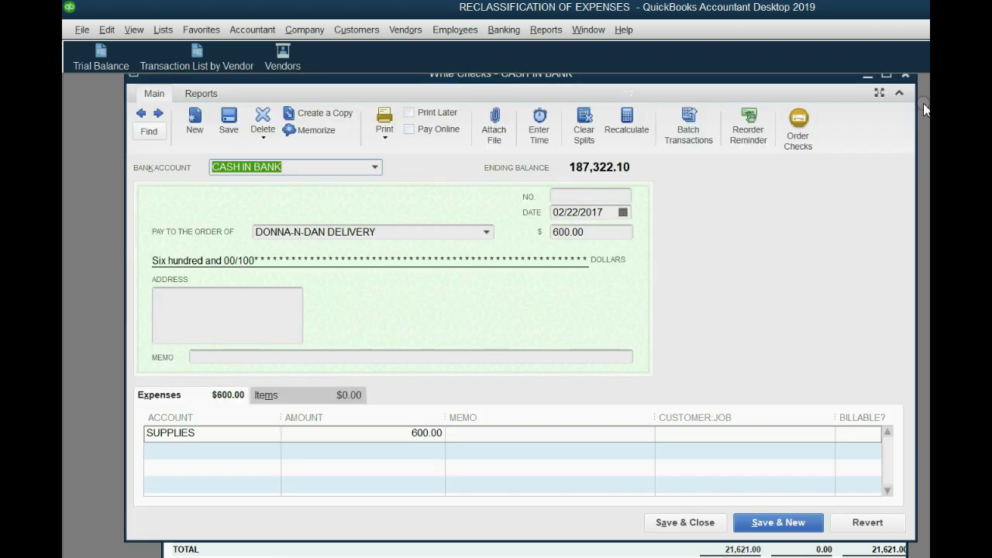
pyautogui.click(905, 75)
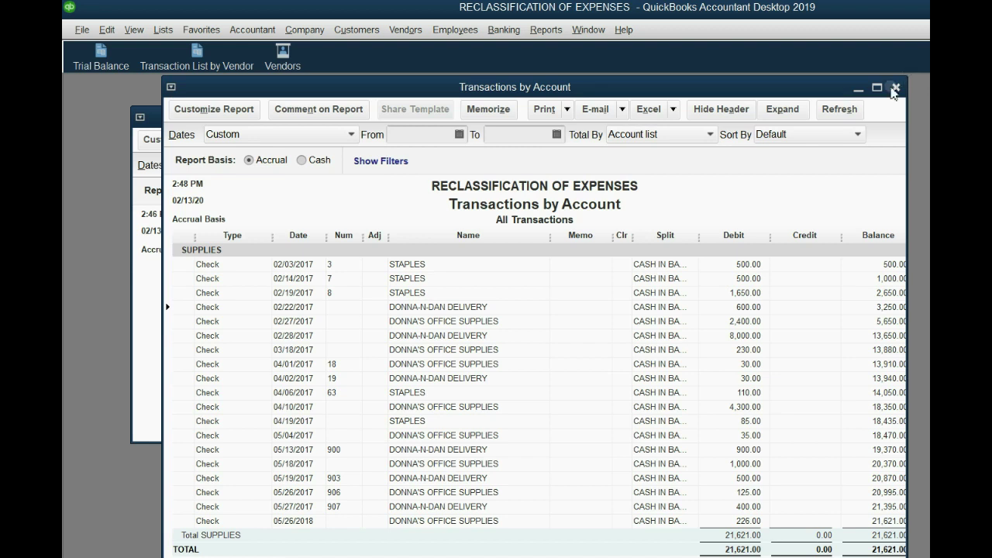
pyautogui.click(894, 87)
pyautogui.click(865, 117)
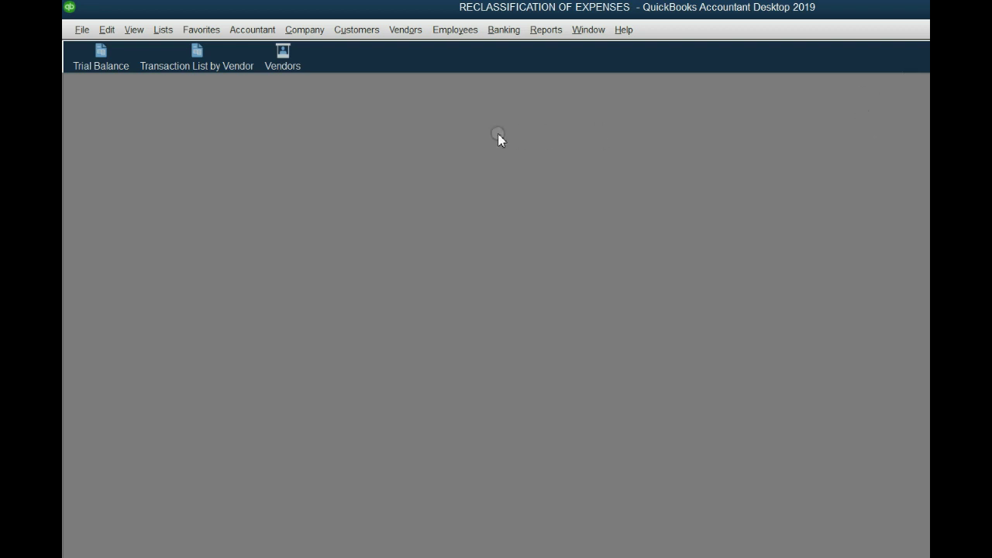
# Open the Reclassify Transactions tool from Client Data Review and reposition its window to show the full account and transaction lists
pyautogui.click(248, 34)
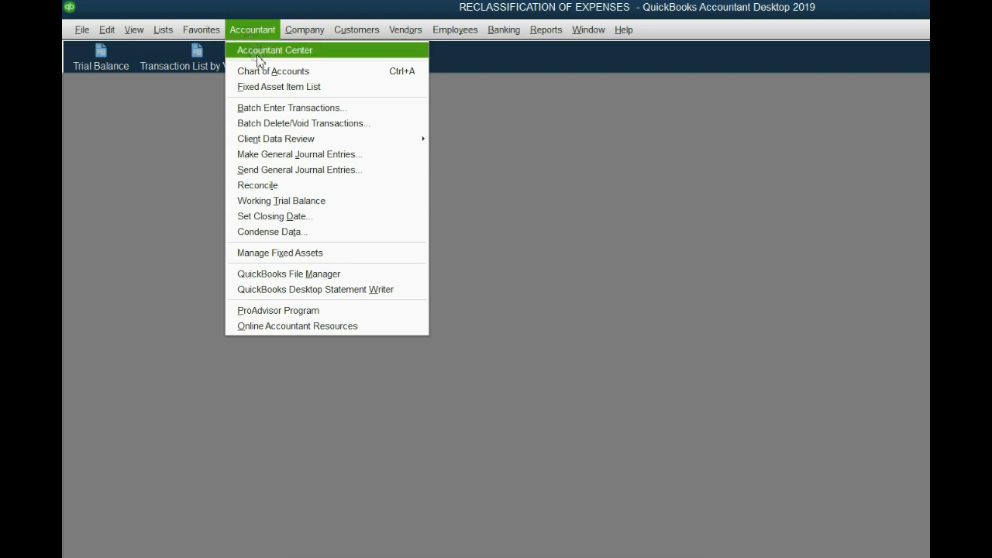
pyautogui.moveTo(297, 141)
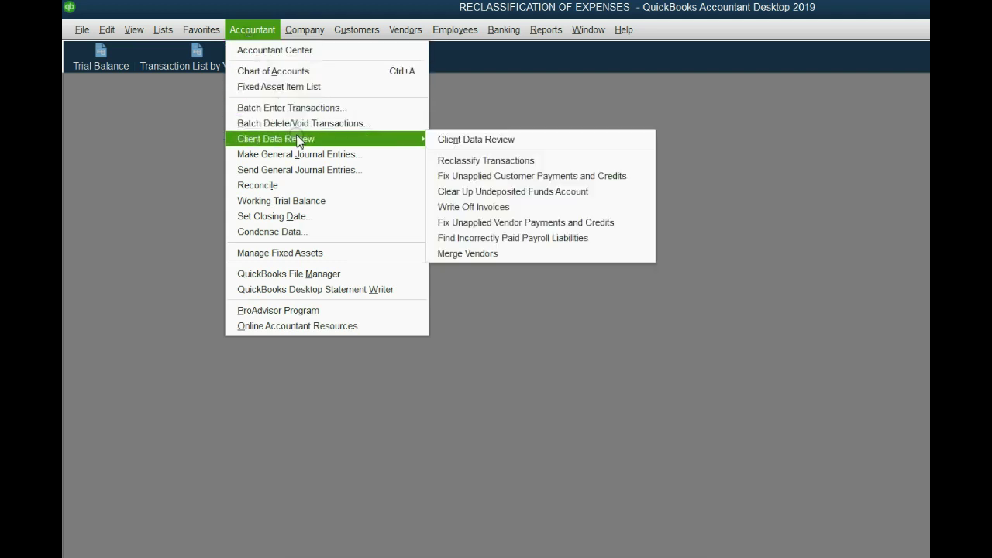
pyautogui.click(472, 162)
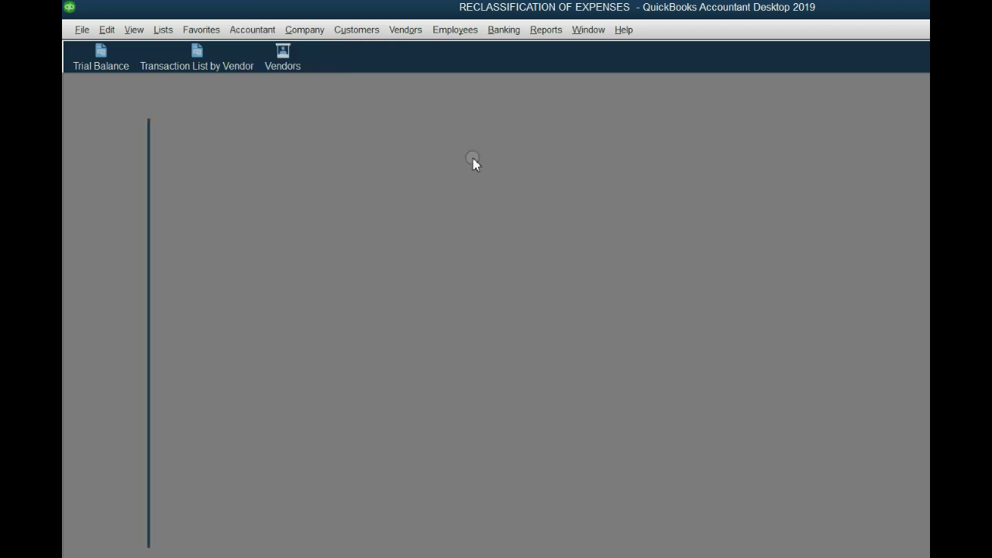
pyautogui.moveTo(472, 110); pyautogui.dragTo(431, 98)
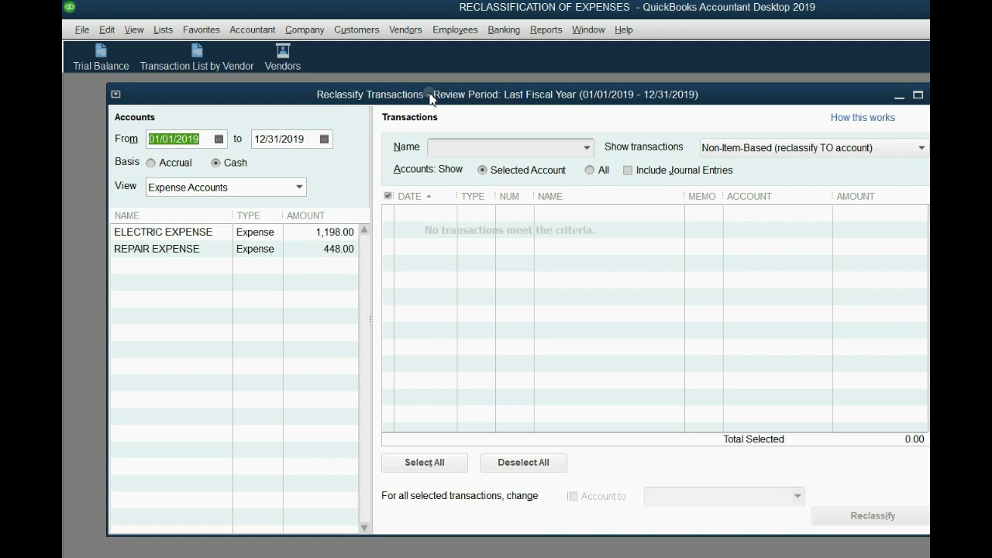
# Set the start date of the review period to 01/01/2016 and use the Cash basis
pyautogui.click(204, 140)
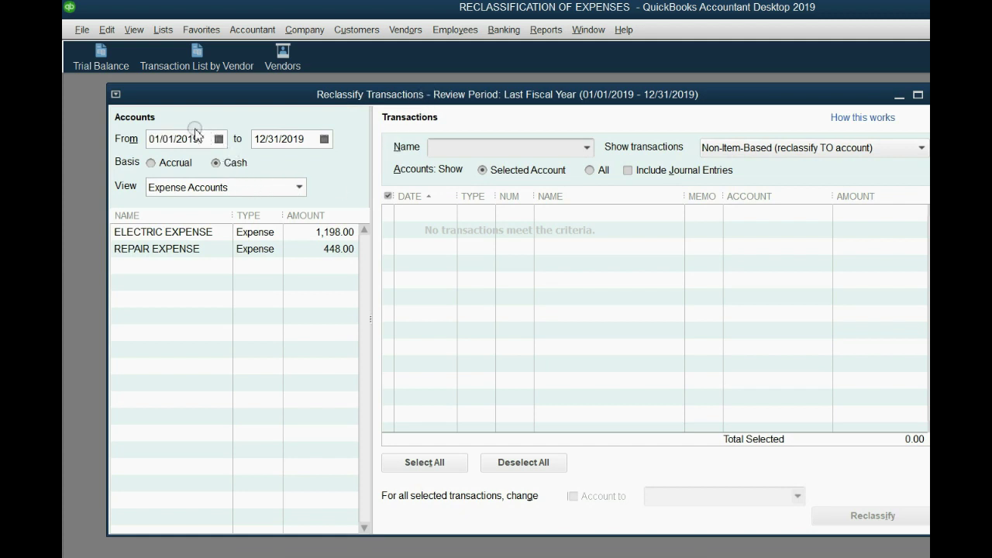
pyautogui.press('BackSpace')
pyautogui.write('6')
pyautogui.press('Tab')
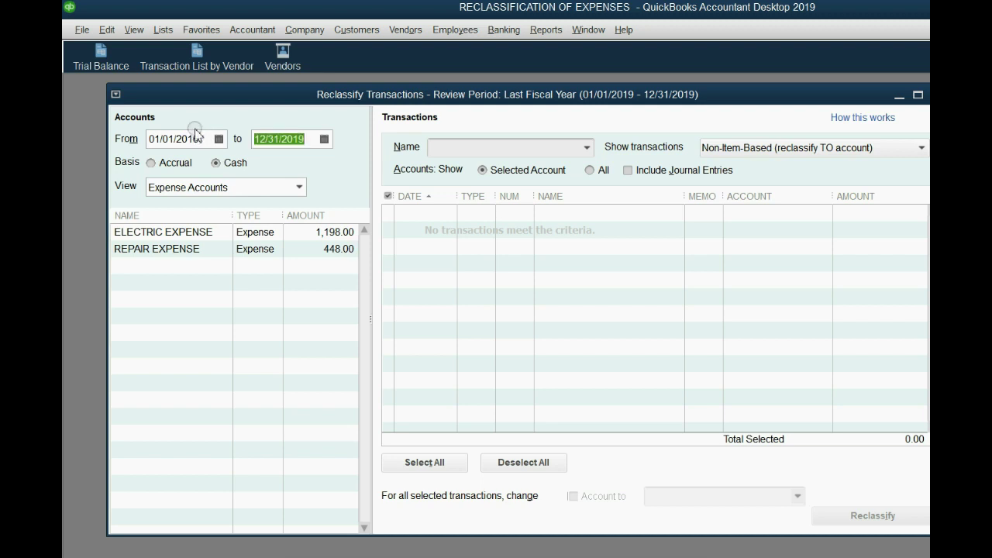
pyautogui.click(185, 162)
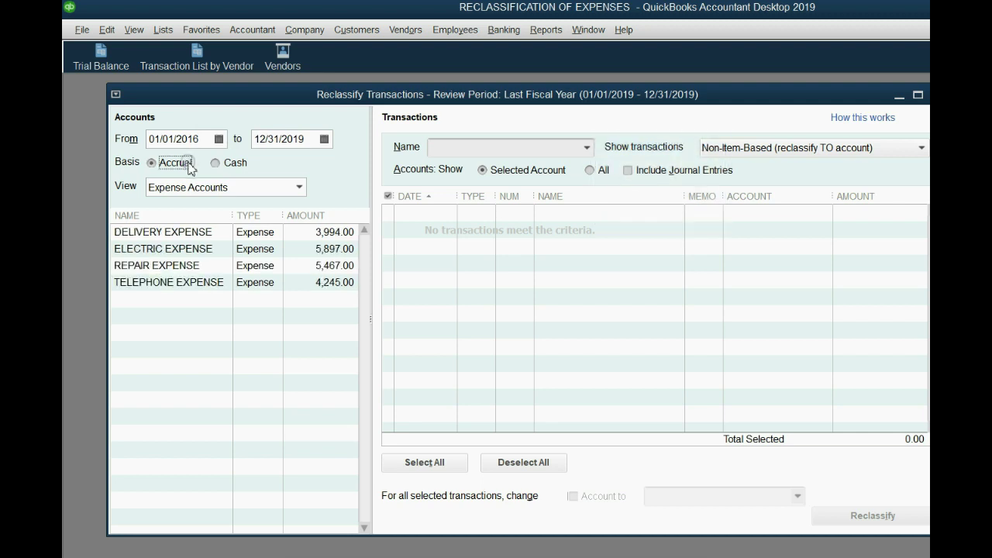
pyautogui.click(223, 165)
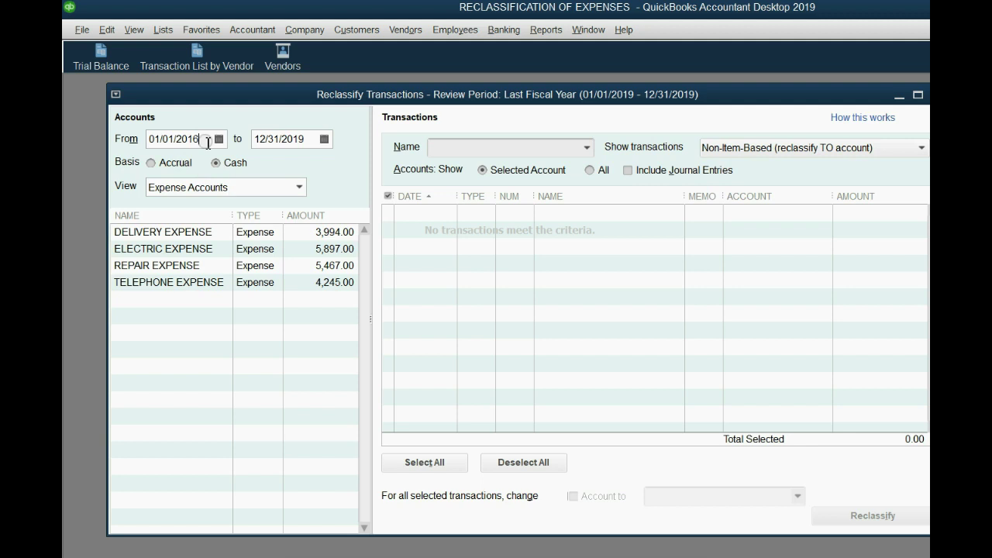
pyautogui.click(310, 140)
# Review the transactions of the DELIVERY, ELECTRIC, REPAIR and TELEPHONE expense accounts in turn
pyautogui.click(187, 232)
pyautogui.click(190, 249)
pyautogui.click(190, 265)
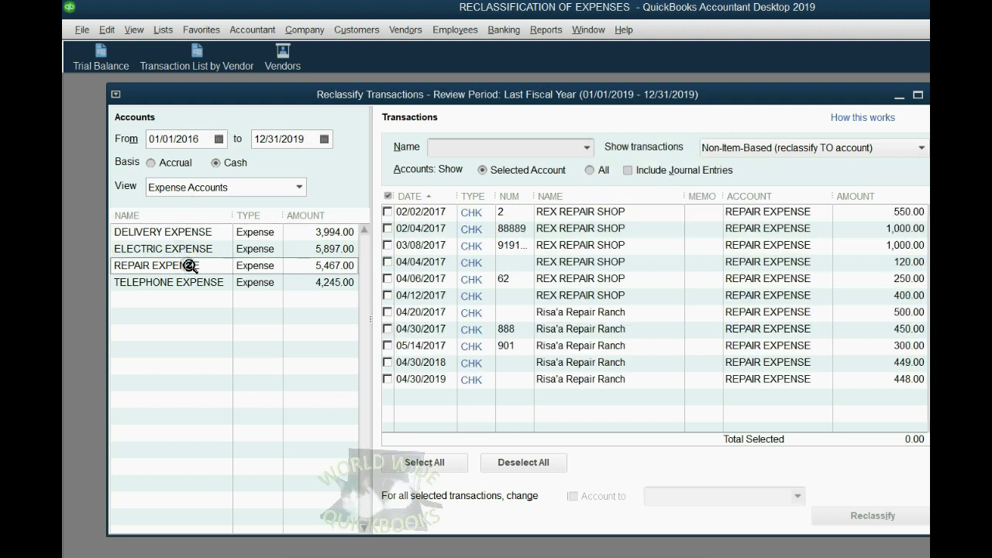
pyautogui.click(191, 284)
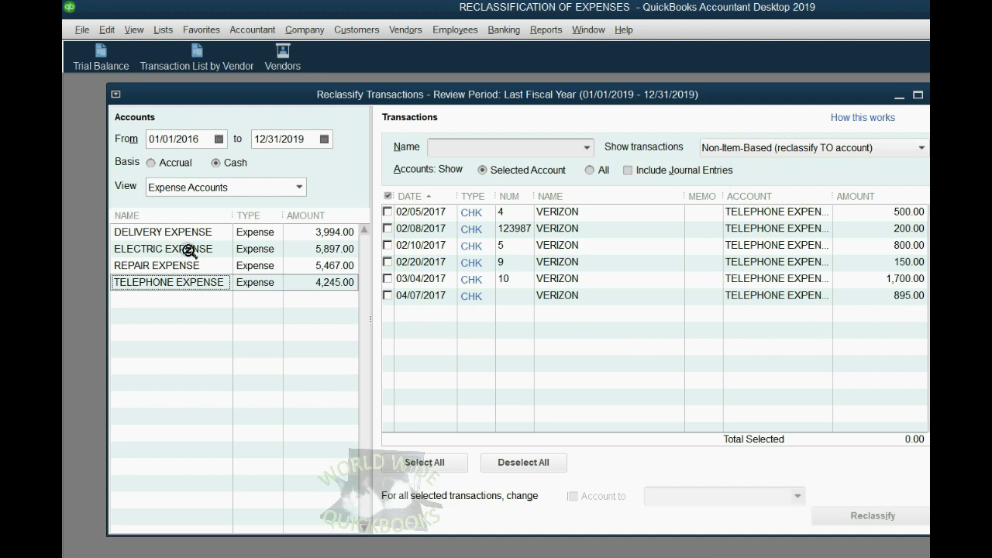
pyautogui.click(189, 250)
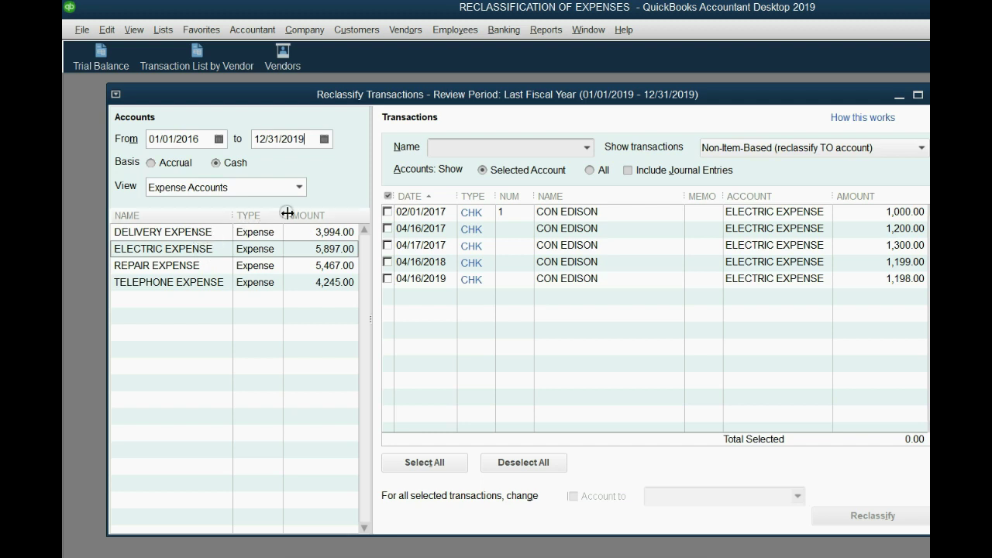
# Switch the account view to Balance Sheet Accounts, look through the EQUIPMENT transactions, and display those of SUPPLIES
pyautogui.click(299, 188)
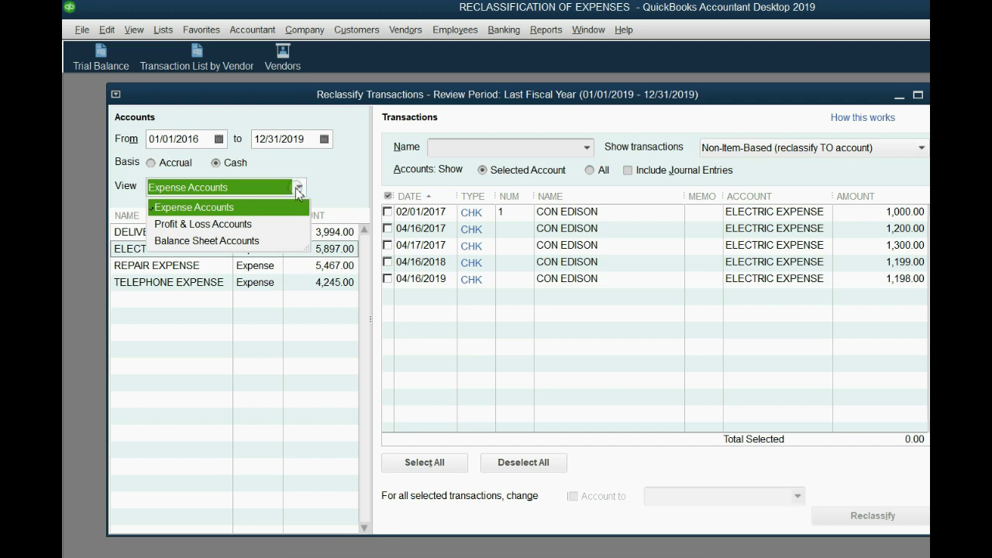
pyautogui.click(247, 242)
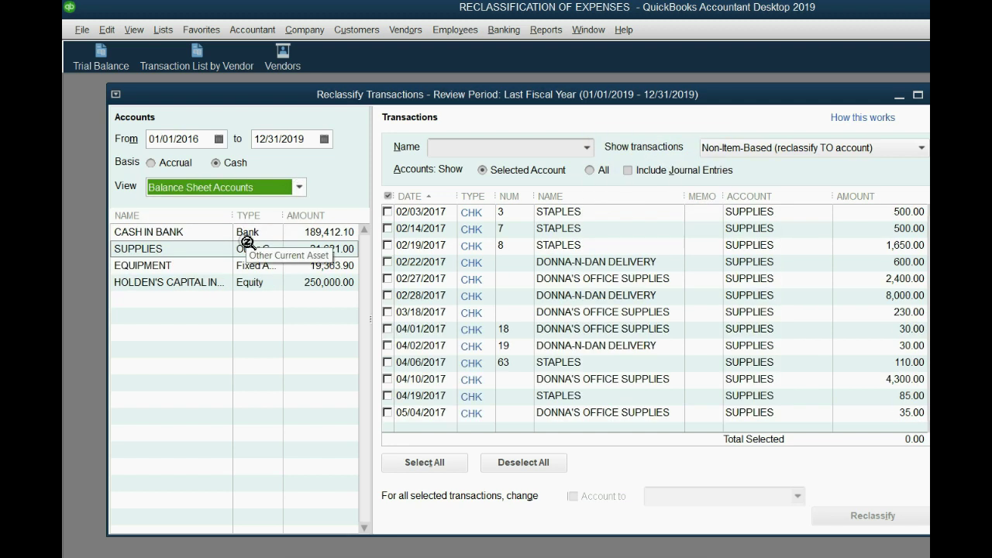
pyautogui.click(182, 265)
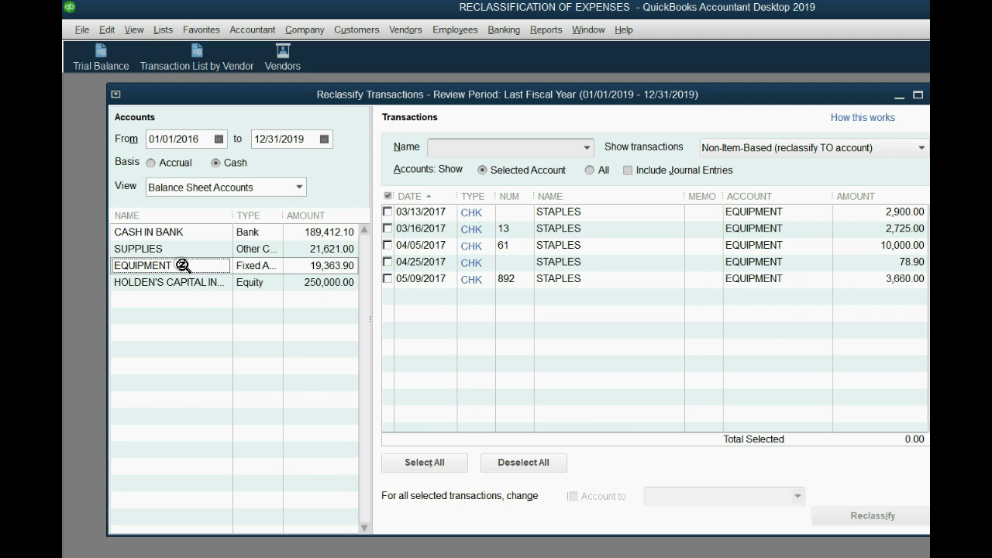
pyautogui.click(183, 255)
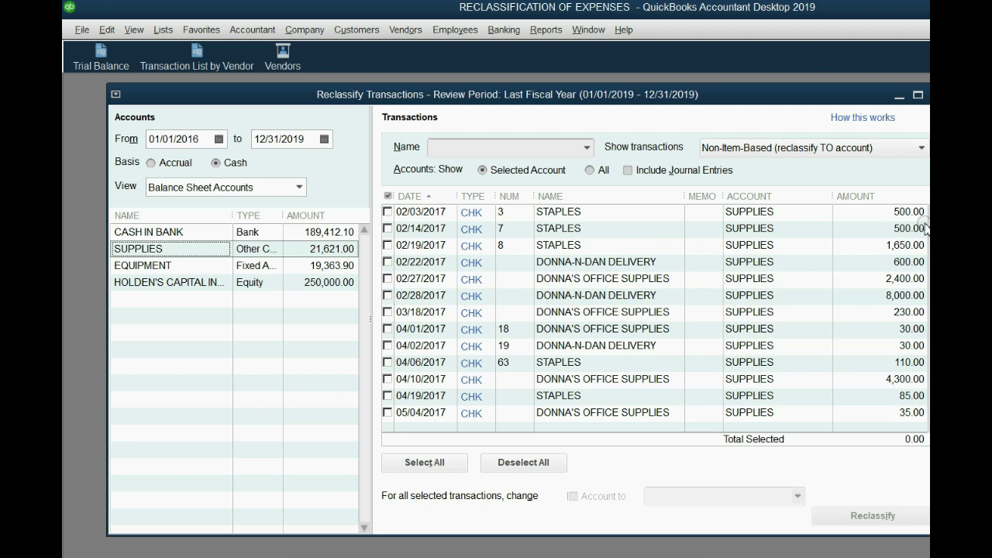
pyautogui.click(207, 138)
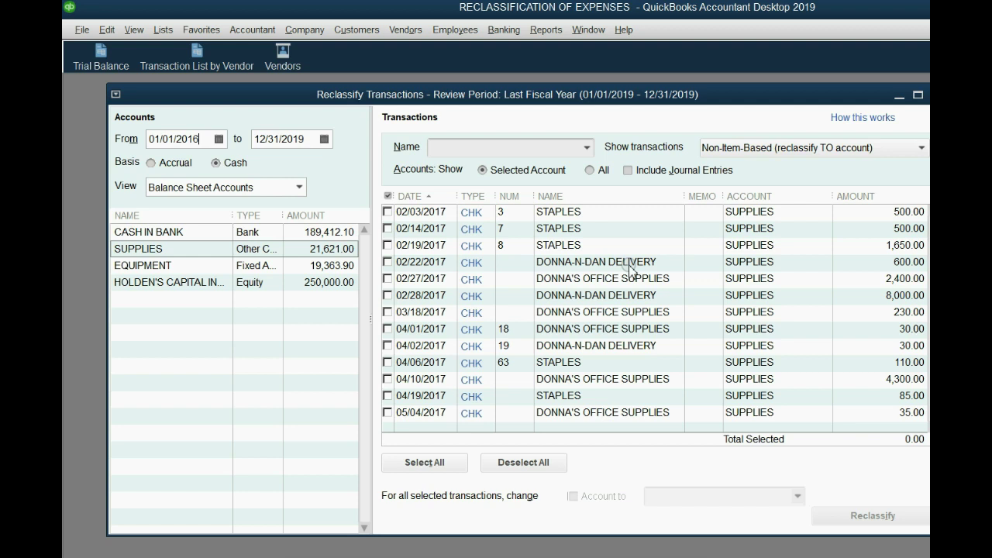
# Filter the SUPPLIES transactions by the vendor name DONNA-N-DAN DELIVERY
pyautogui.click(587, 148)
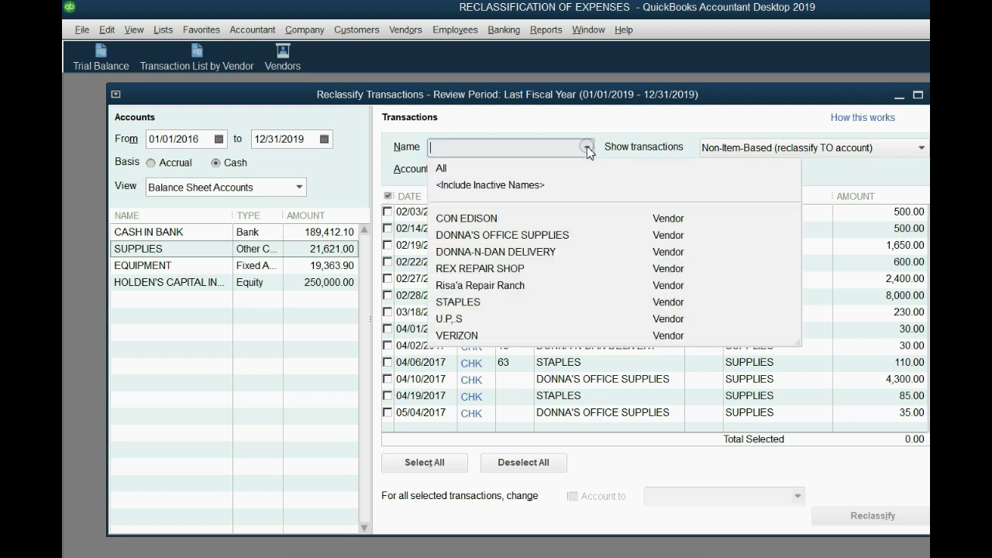
pyautogui.click(528, 252)
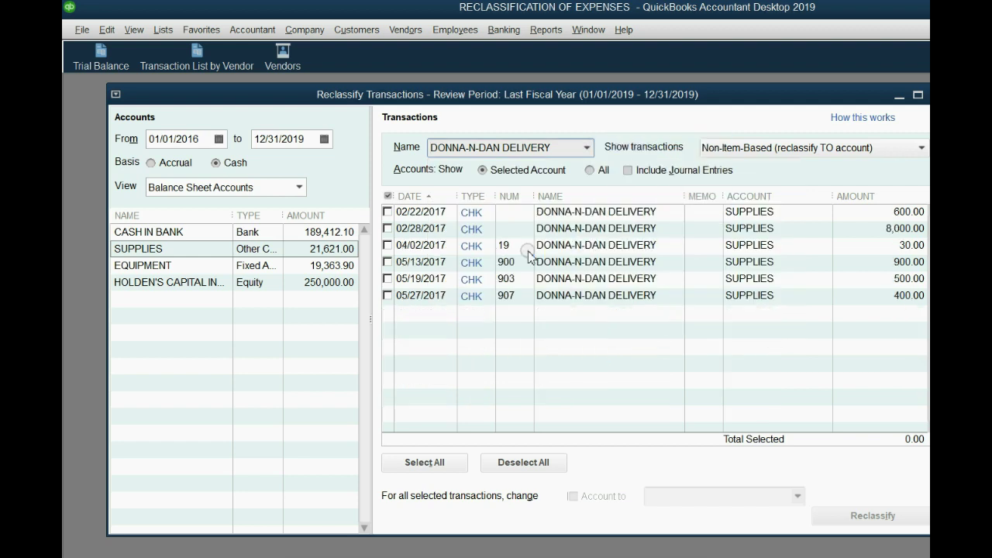
pyautogui.click(189, 258)
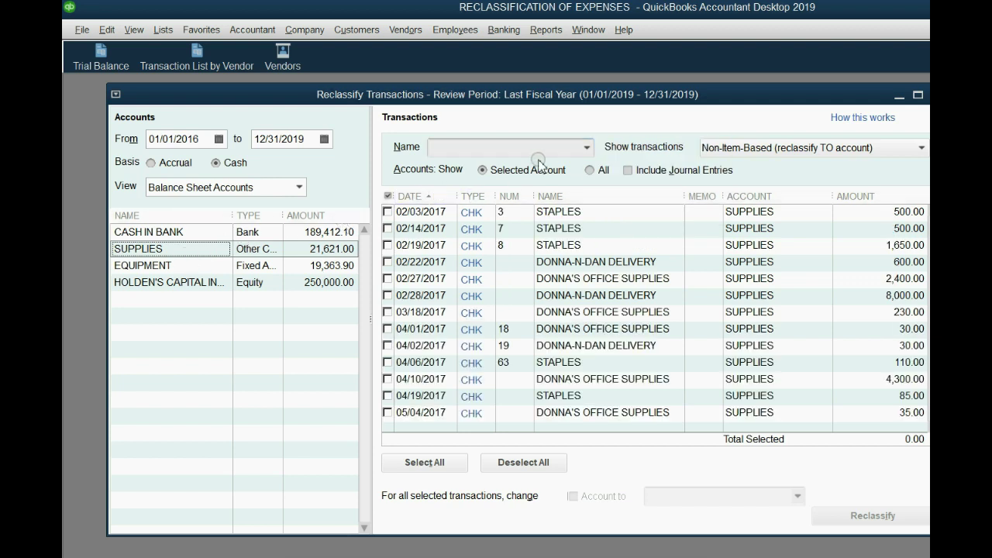
pyautogui.click(587, 147)
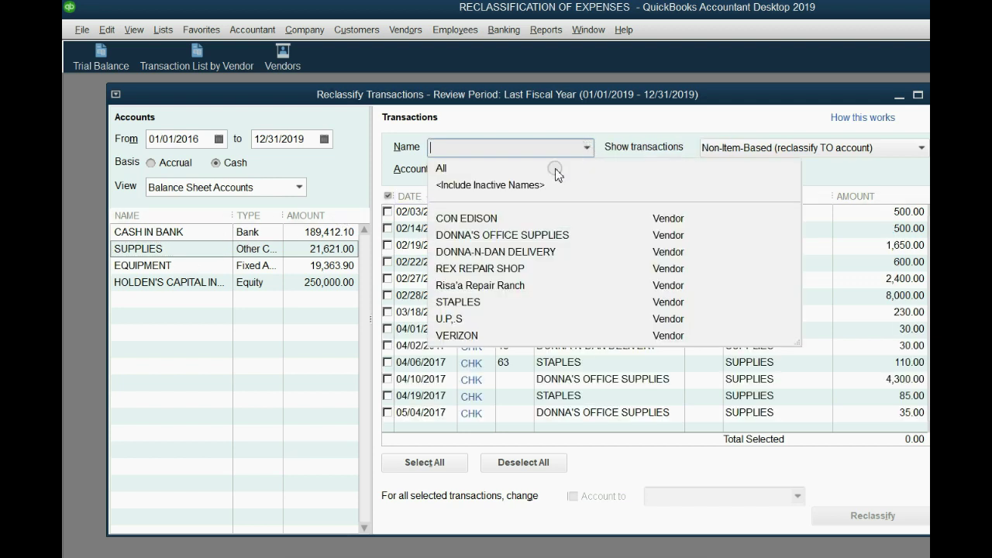
pyautogui.click(547, 252)
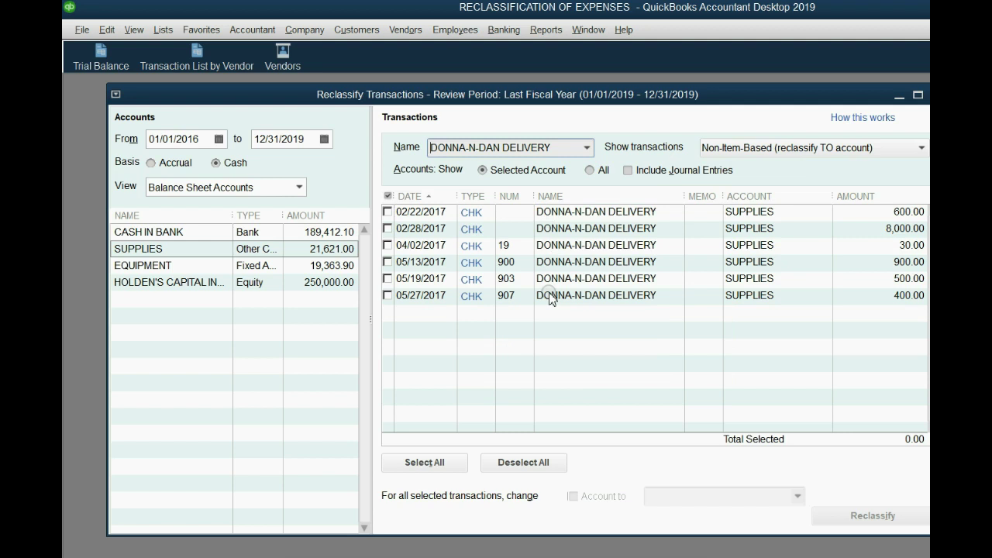
# Reclassify all the listed DONNA-N-DAN DELIVERY checks to the DELIVERY EXPENSE account, and close the Reclassify Transactions window
pyautogui.click(388, 211)
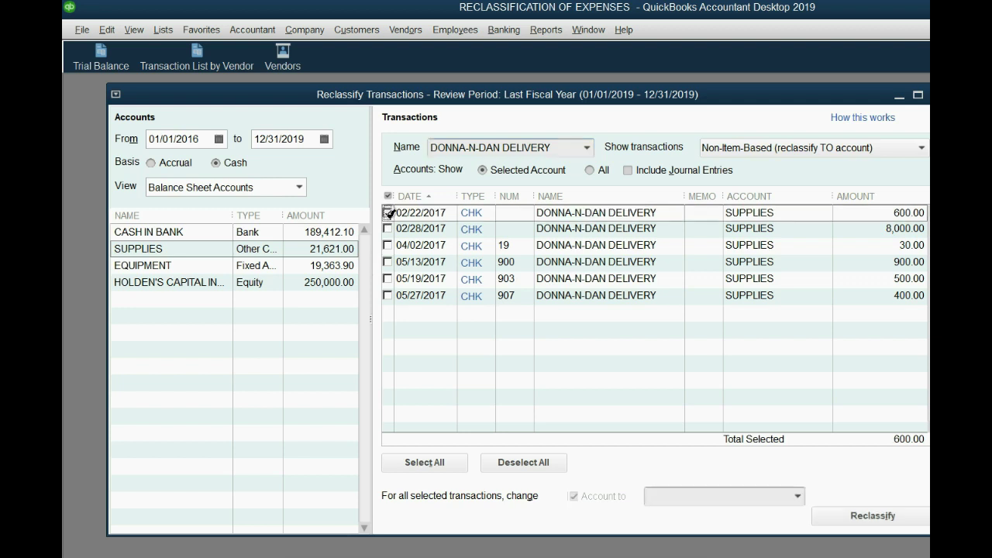
pyautogui.click(433, 462)
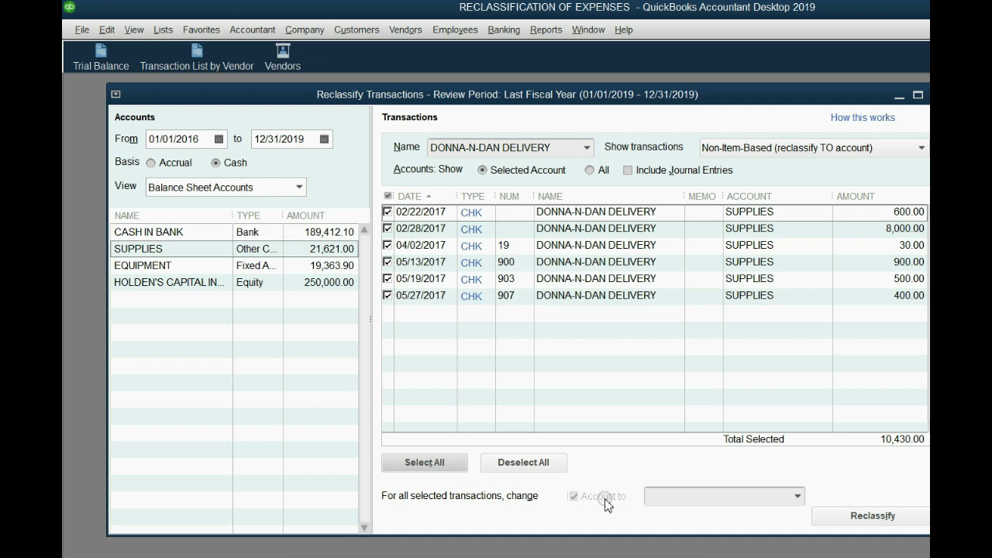
pyautogui.click(798, 497)
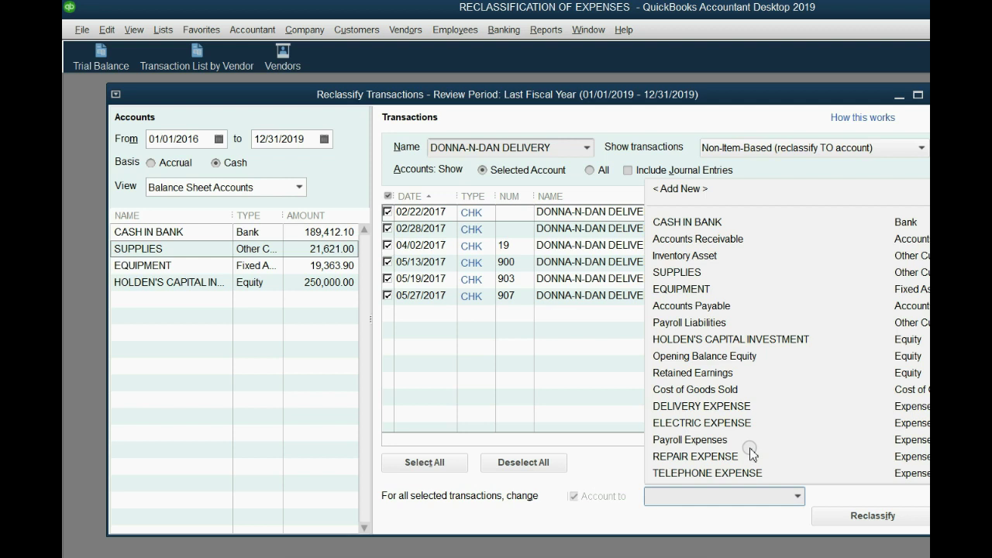
pyautogui.click(737, 407)
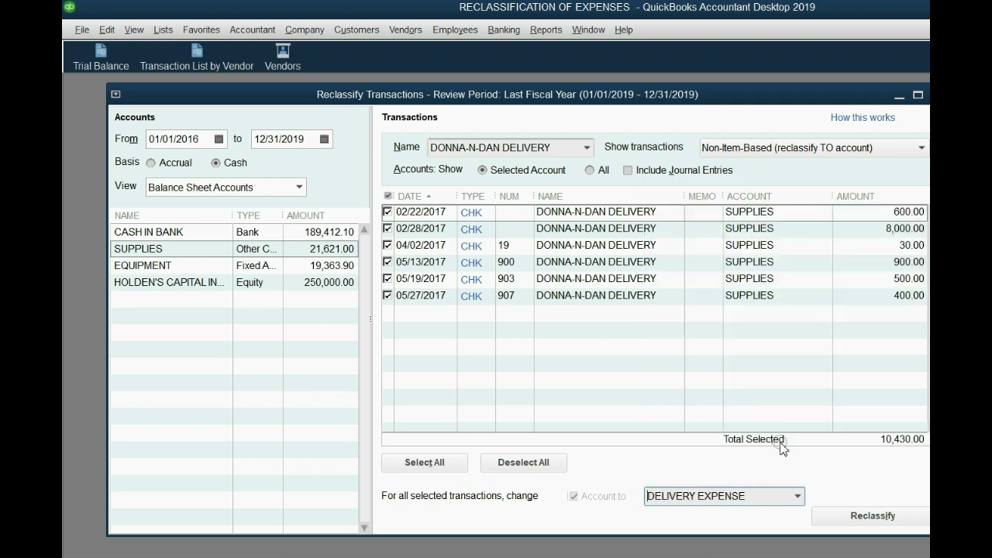
pyautogui.click(856, 518)
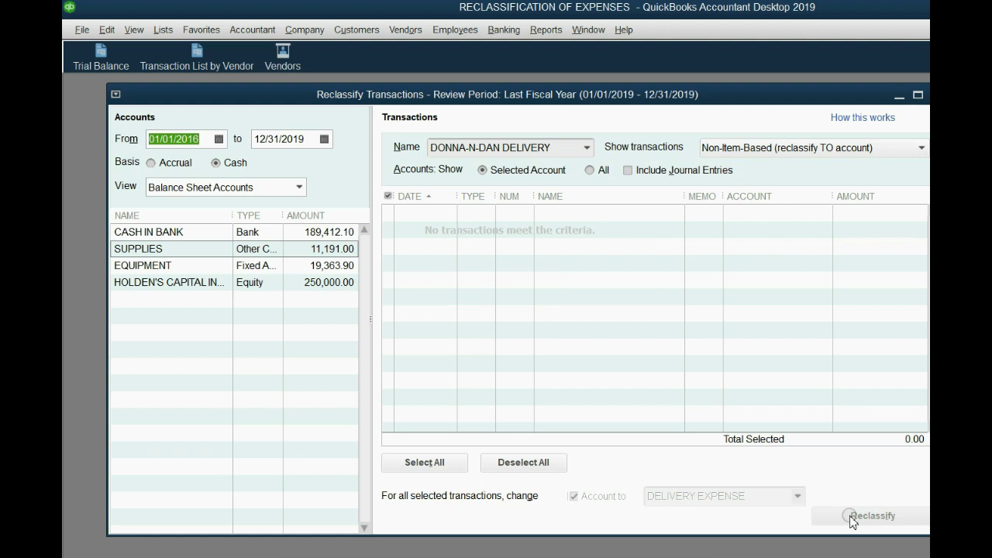
pyautogui.click(930, 95)
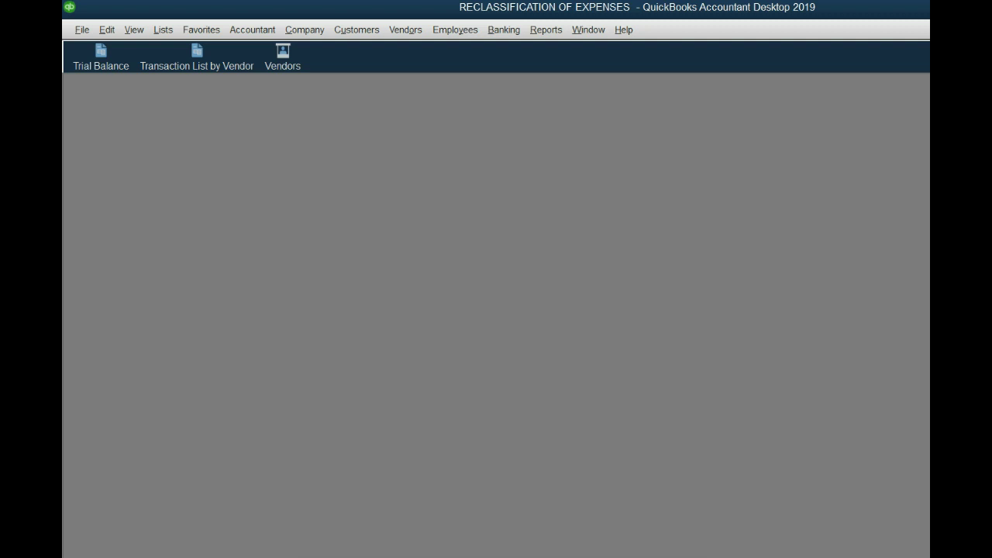
# Open the Trial Balance and check the vendors in the SUPPLIES and DELIVERY EXPENSE transactions, widening the Name column in each report
pyautogui.click(108, 65)
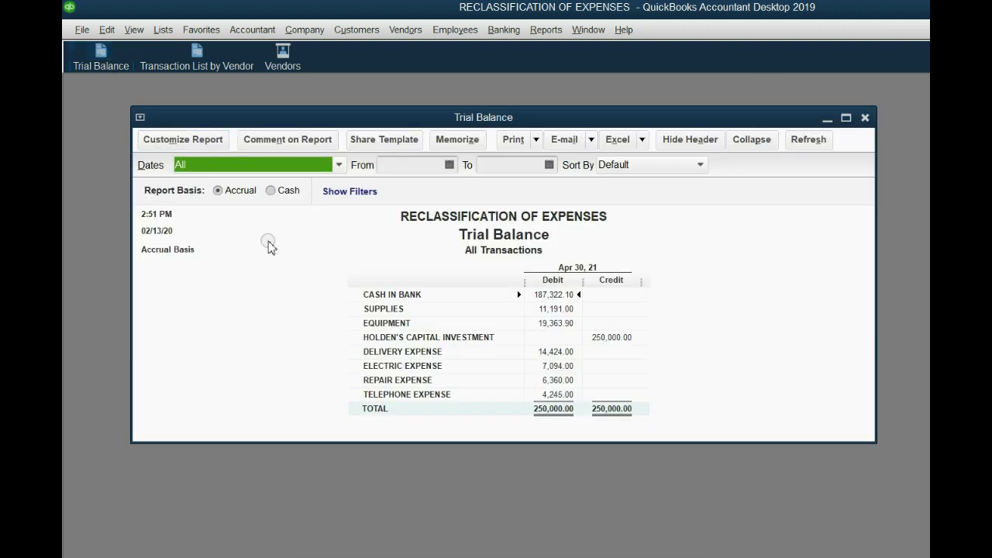
pyautogui.click(378, 310)
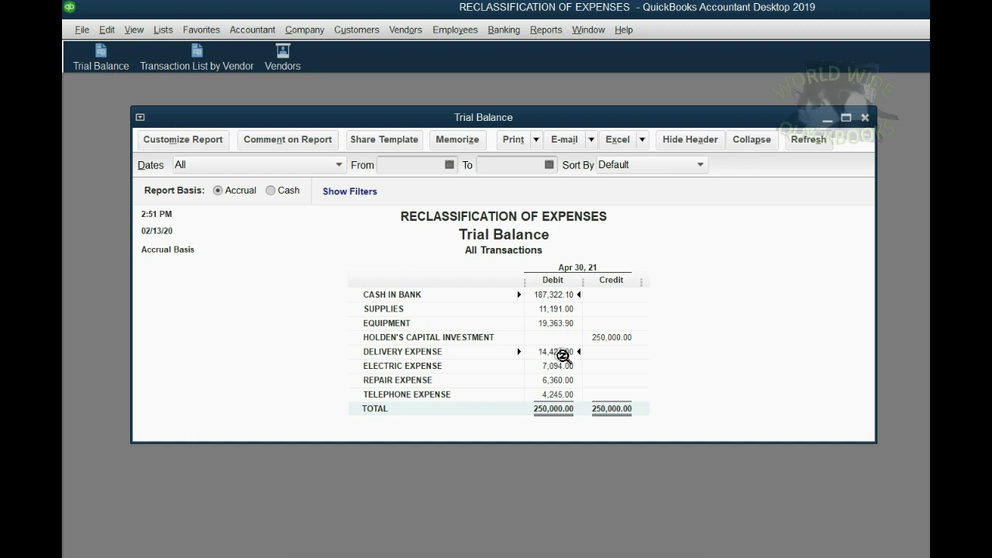
pyautogui.doubleClick(563, 308)
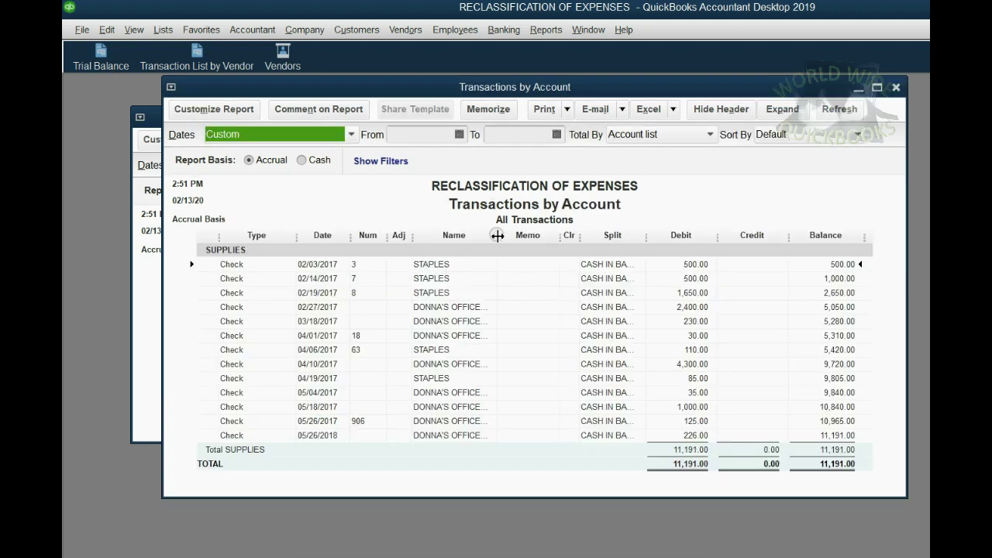
pyautogui.moveTo(497, 235); pyautogui.dragTo(534, 237)
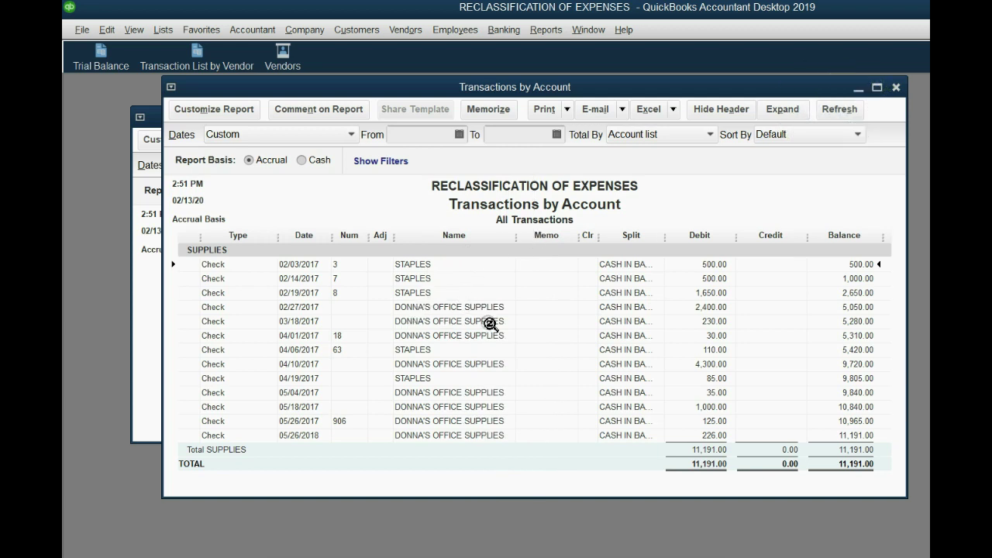
pyautogui.click(896, 87)
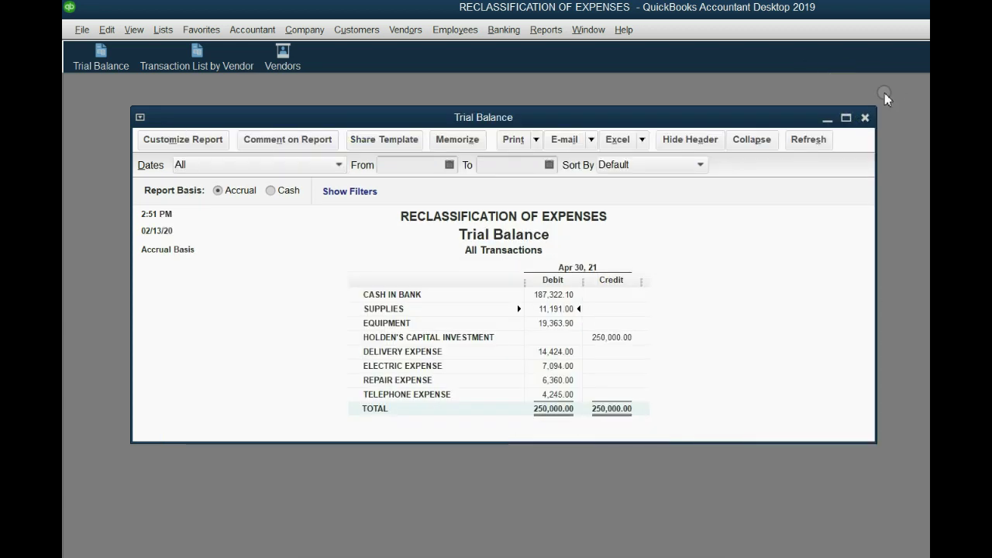
pyautogui.doubleClick(553, 351)
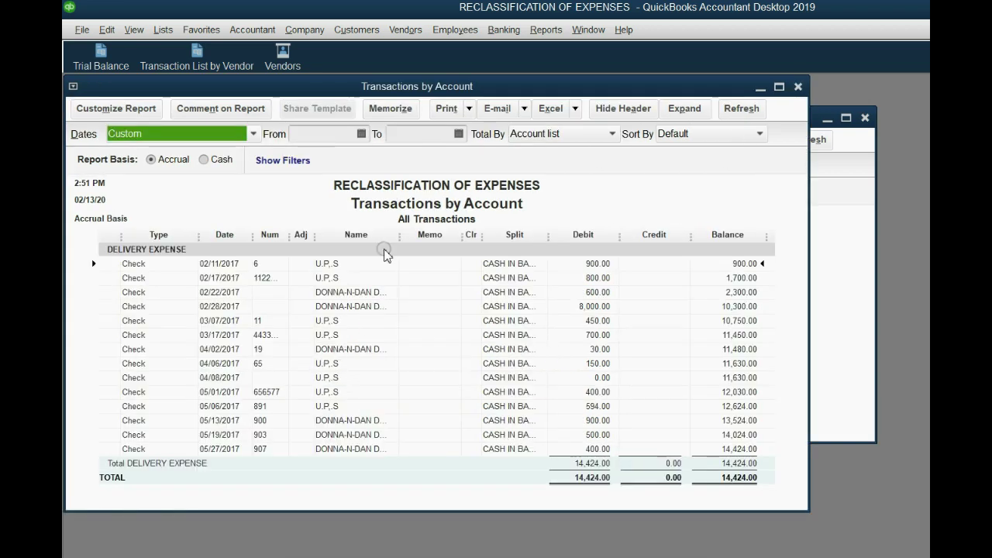
pyautogui.moveTo(400, 235); pyautogui.dragTo(453, 234)
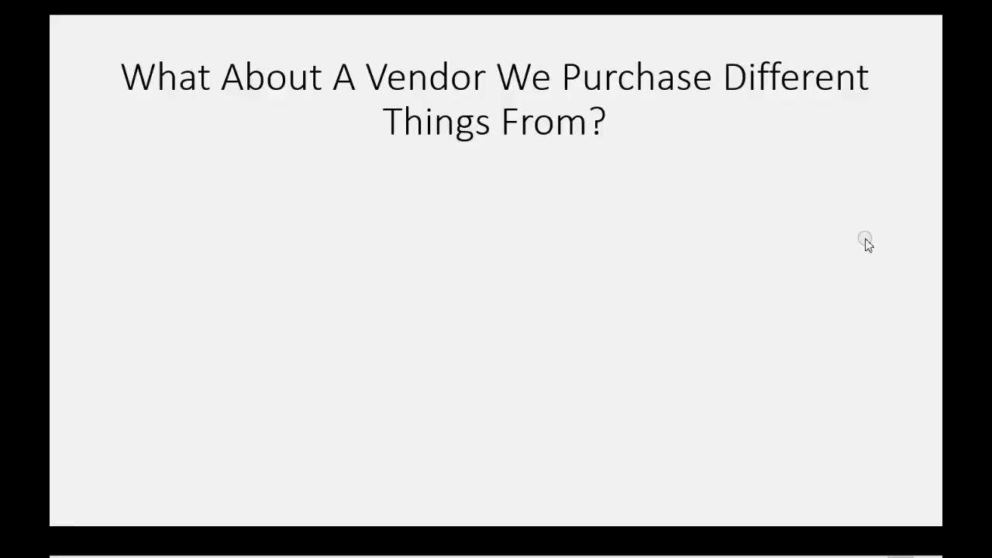
pyautogui.press('Right')
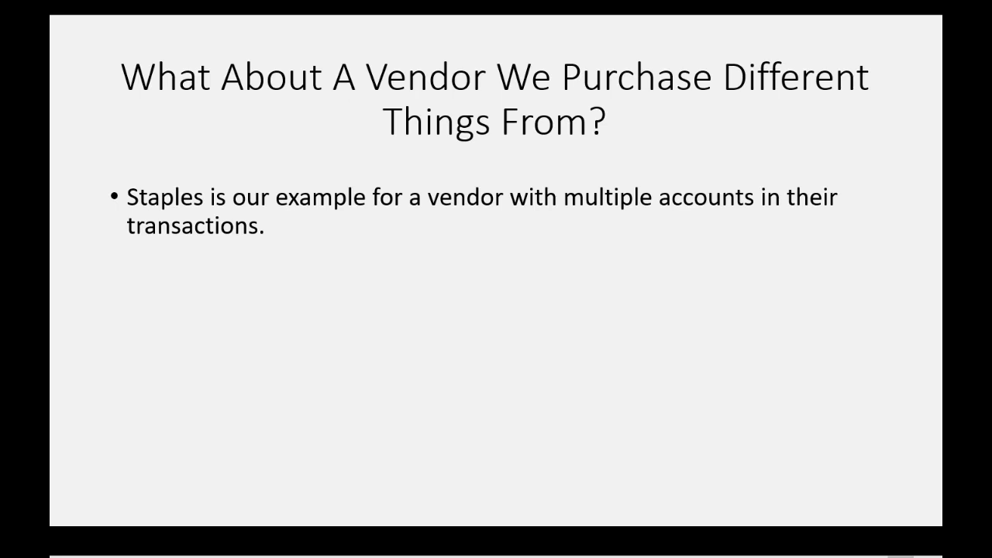
pyautogui.press('Right')
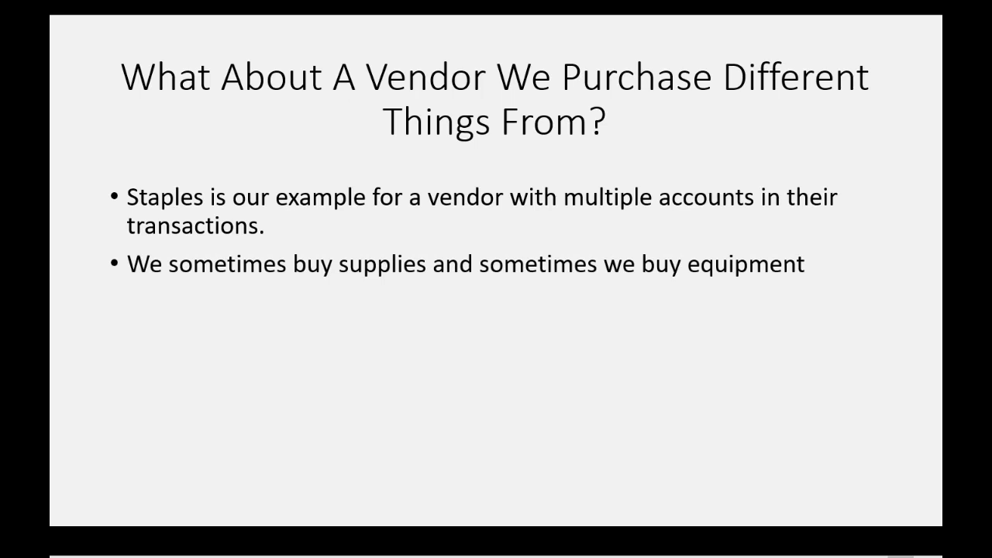
pyautogui.press('Right')
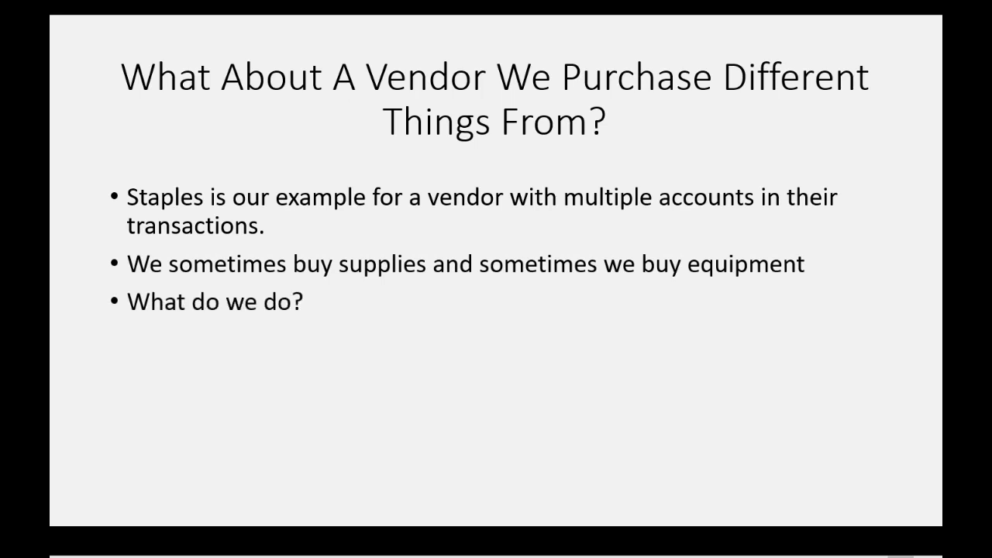
pyautogui.press('Right')
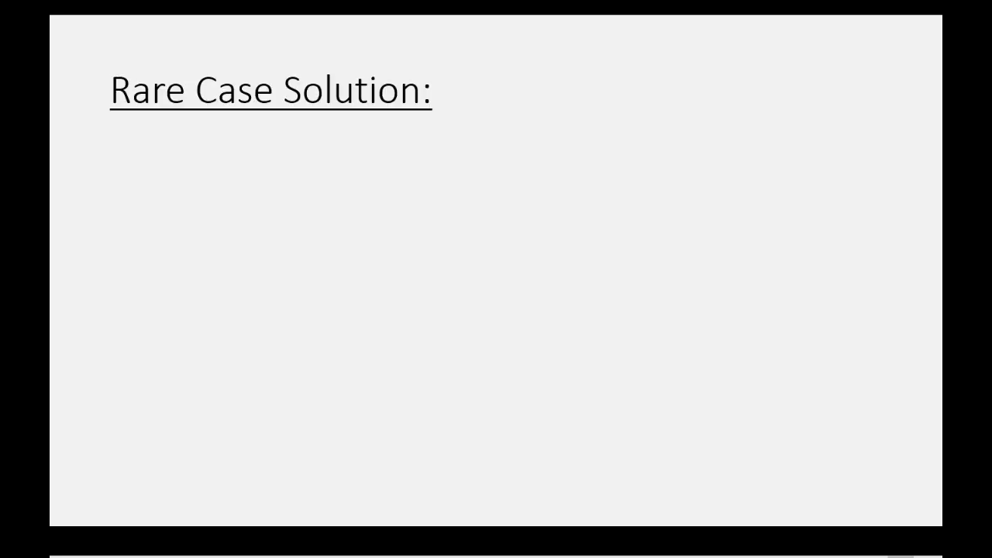
pyautogui.press('Right')
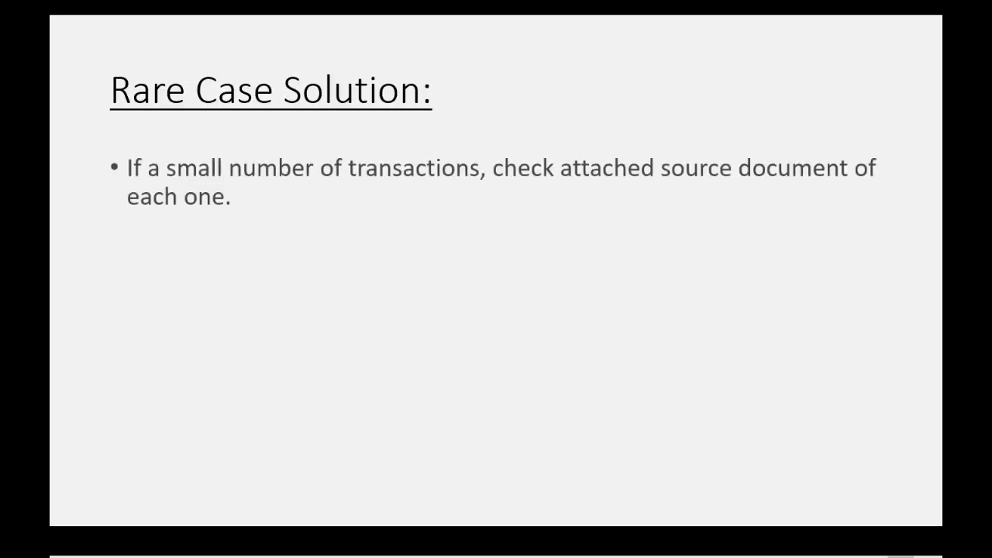